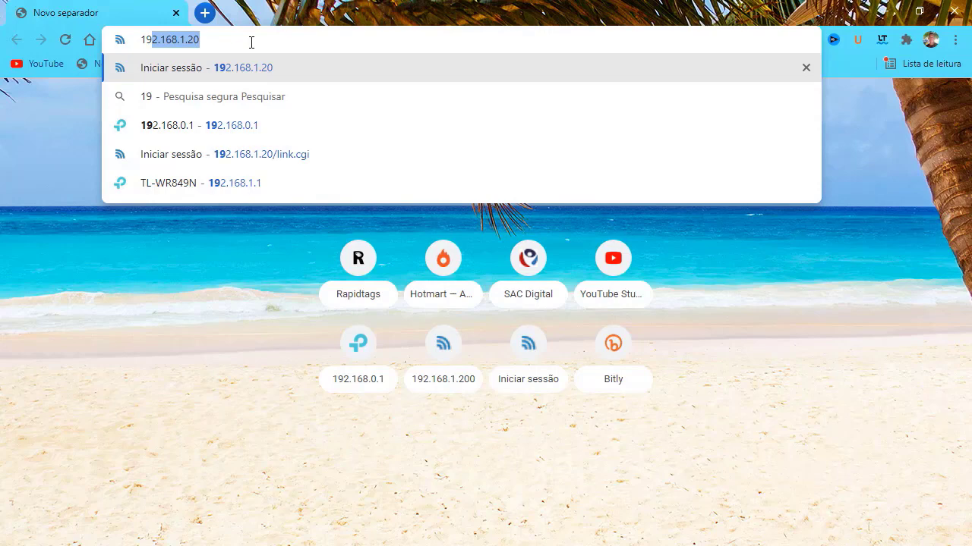
pyautogui.press('Return')
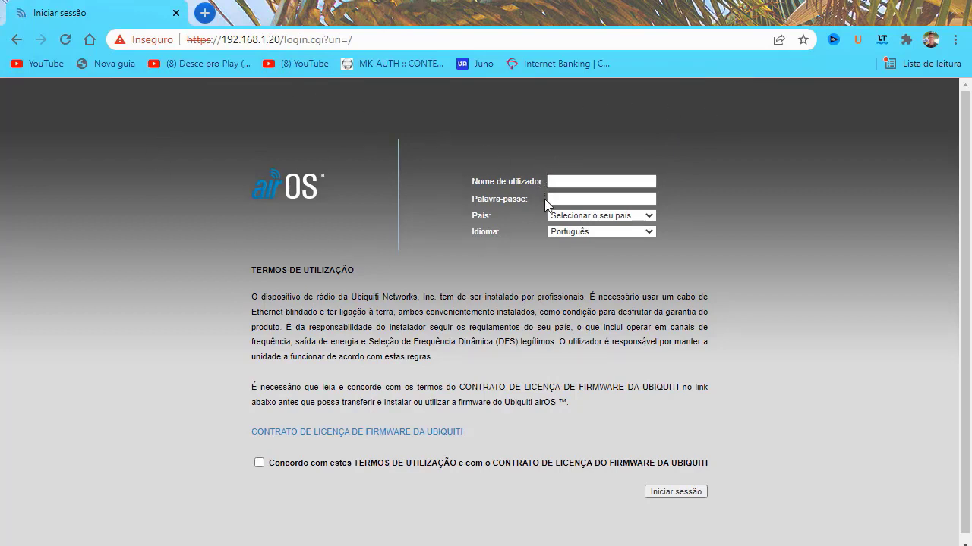
# Log in as admin with country Brazil and Português language, accepting the terms of use.
pyautogui.click(646, 218)
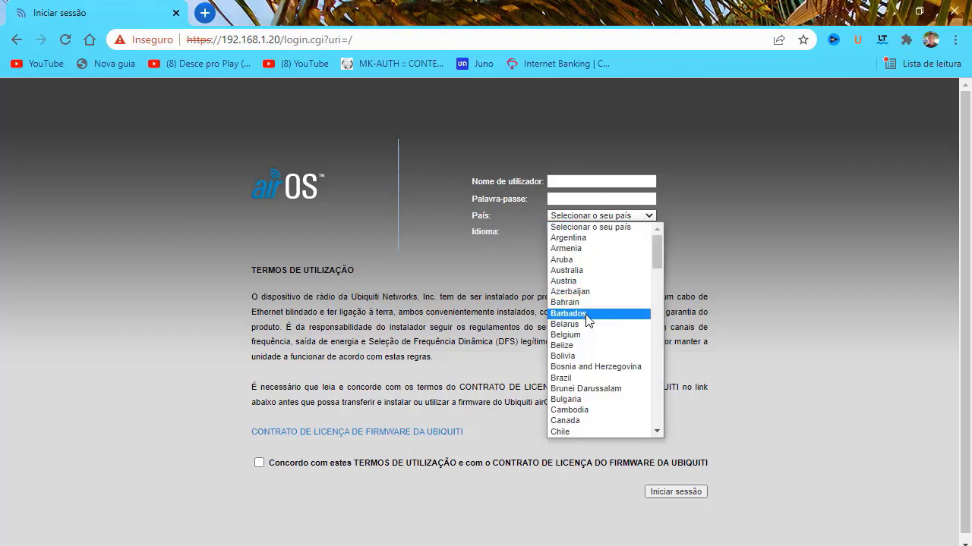
pyautogui.click(589, 378)
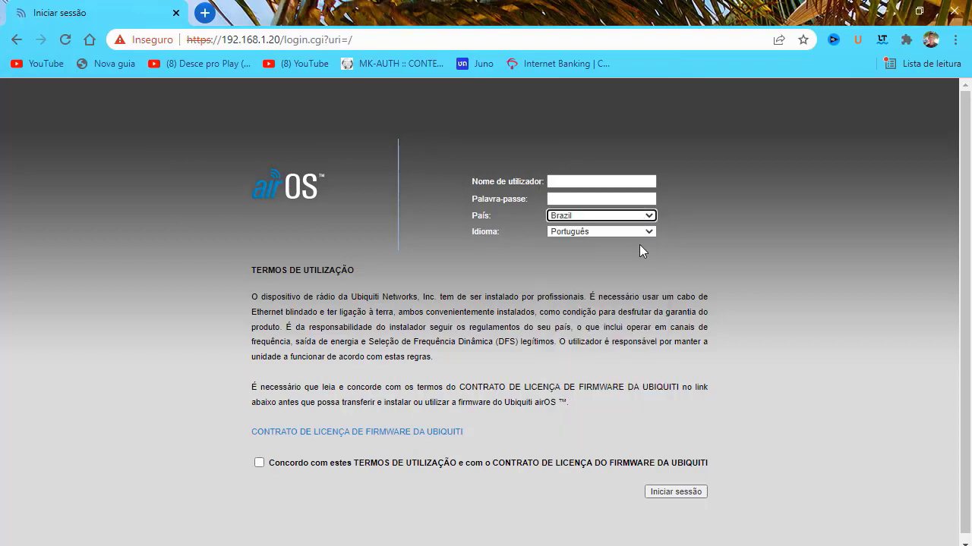
pyautogui.click(652, 231)
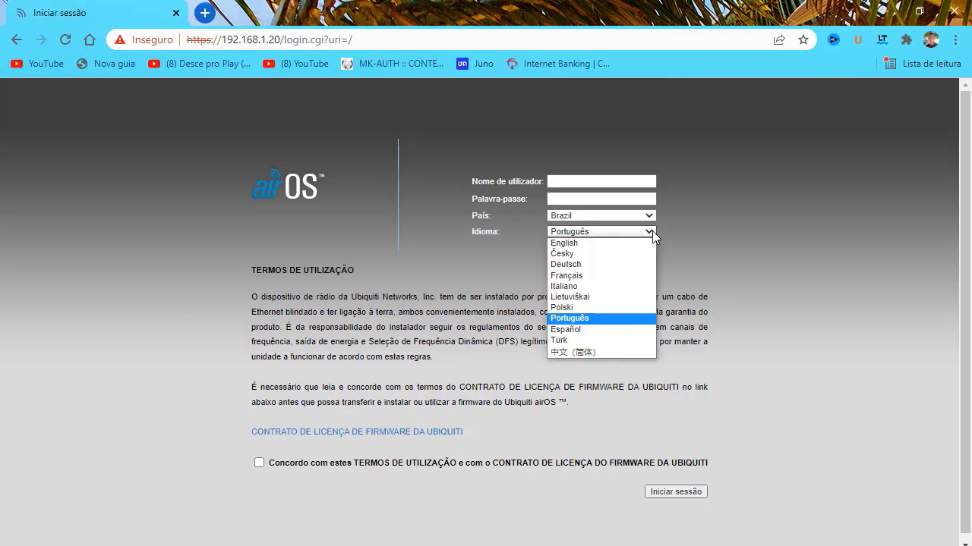
pyautogui.click(565, 319)
pyautogui.click(575, 182)
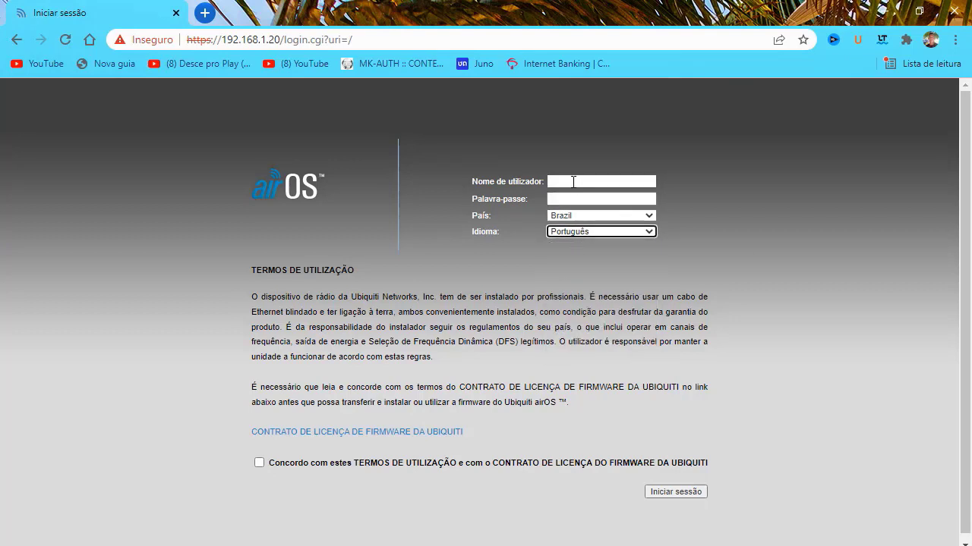
pyautogui.click(580, 211)
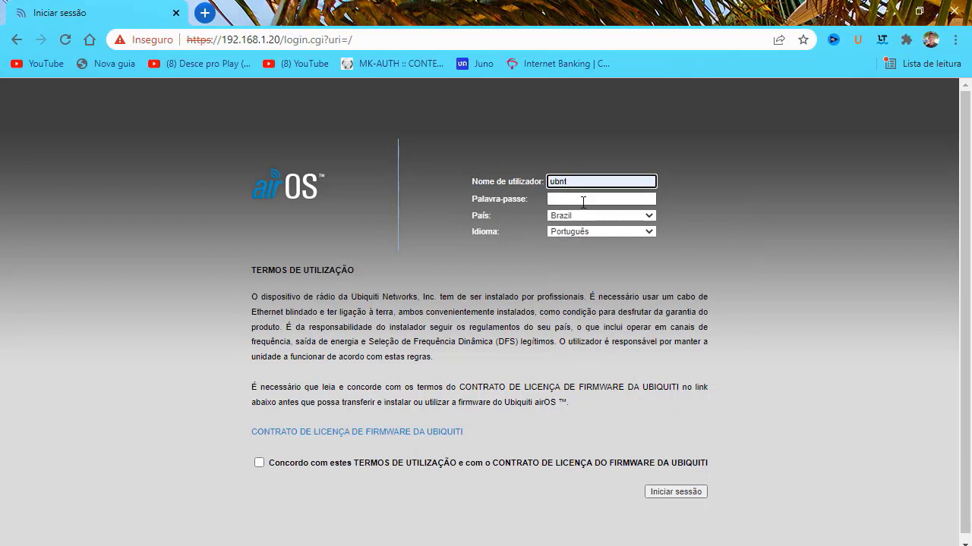
pyautogui.click(583, 200)
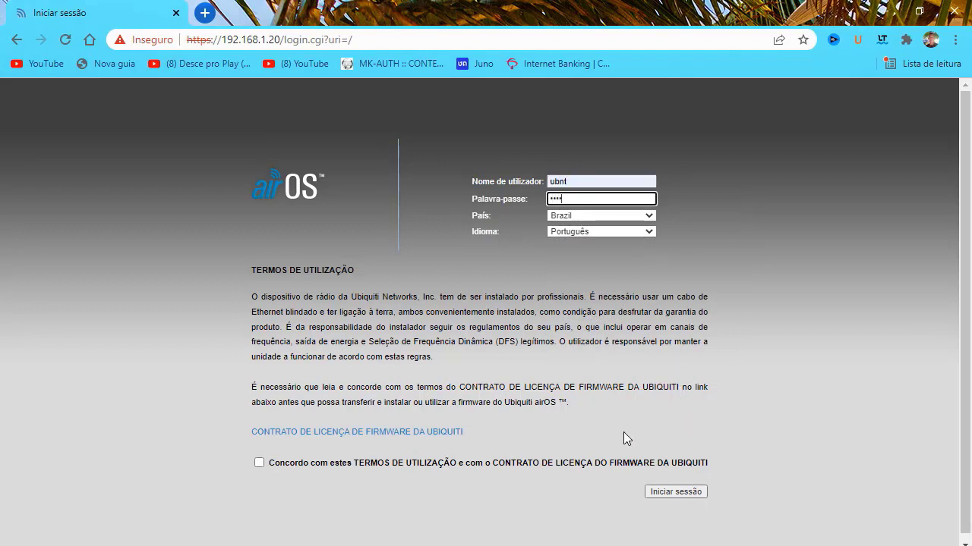
pyautogui.click(259, 463)
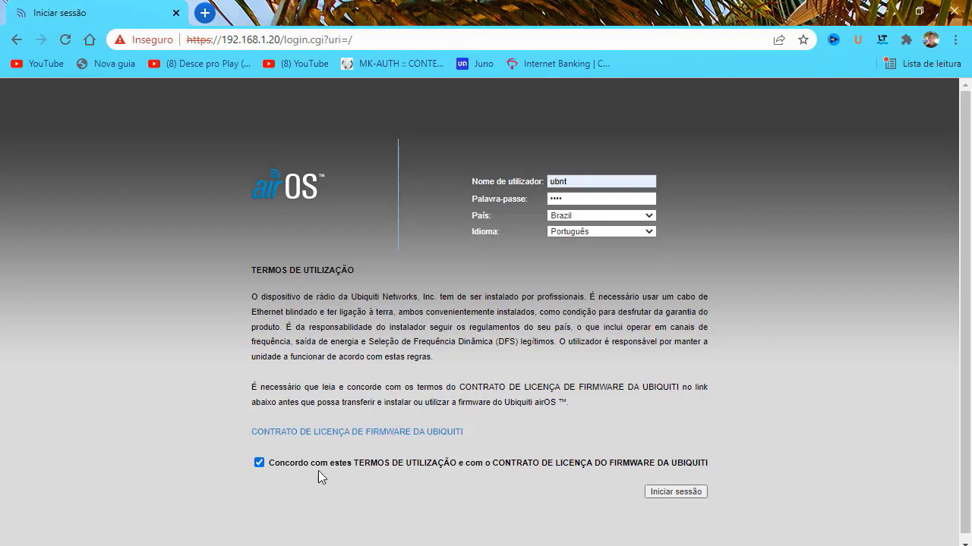
pyautogui.click(652, 493)
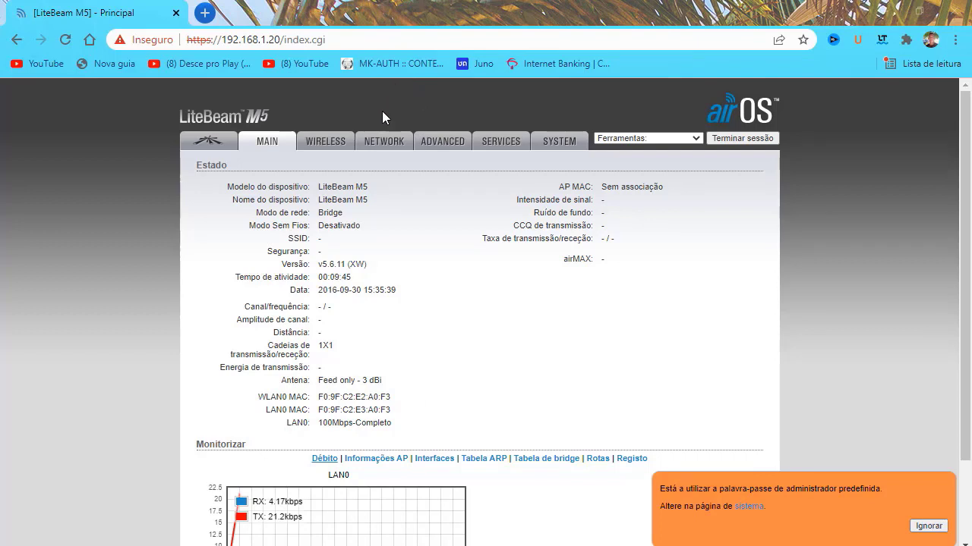
# Browse the Network, Wireless and System tabs, ending on the Wireless settings page.
pyautogui.click(389, 145)
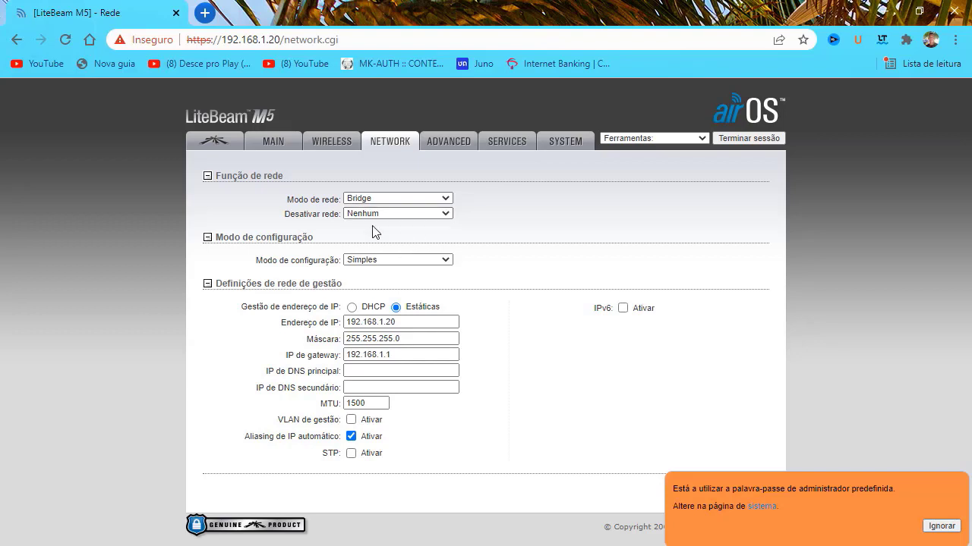
pyautogui.click(340, 149)
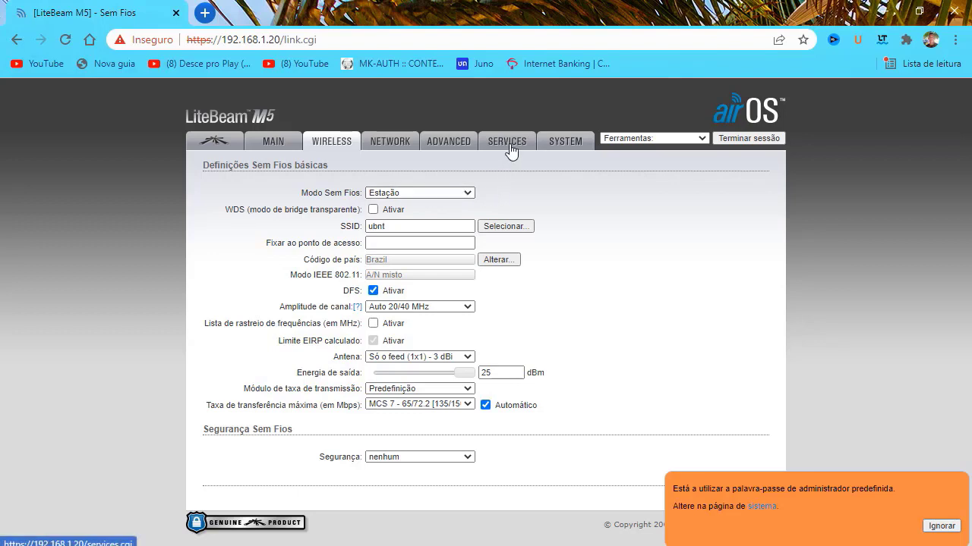
pyautogui.click(556, 141)
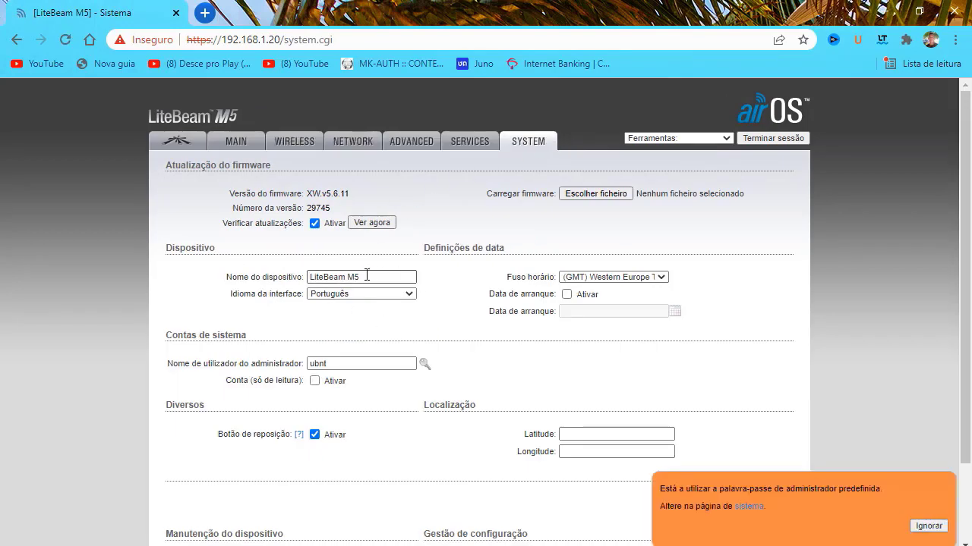
pyautogui.click(313, 142)
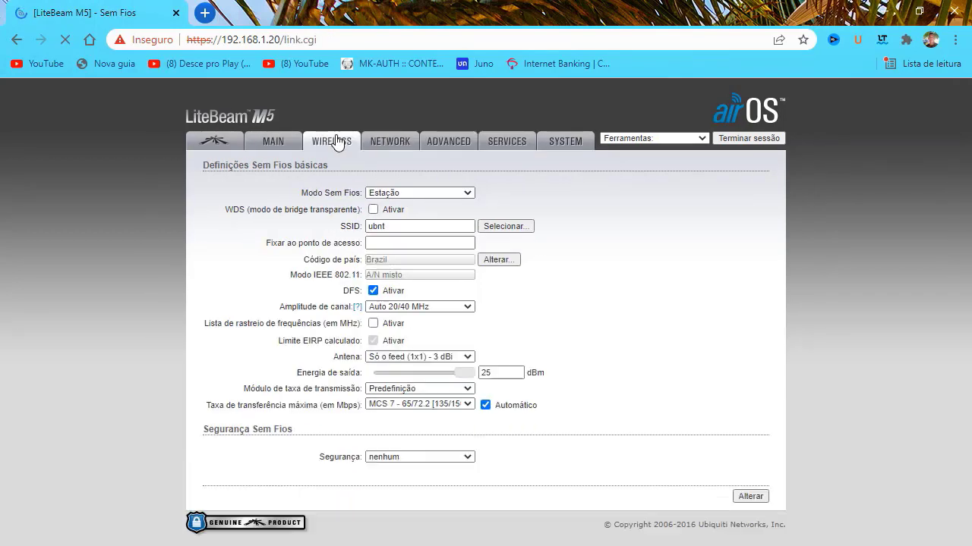
# Set the wireless mode to Access Point with SSID 'andersondknet'.
pyautogui.click(466, 191)
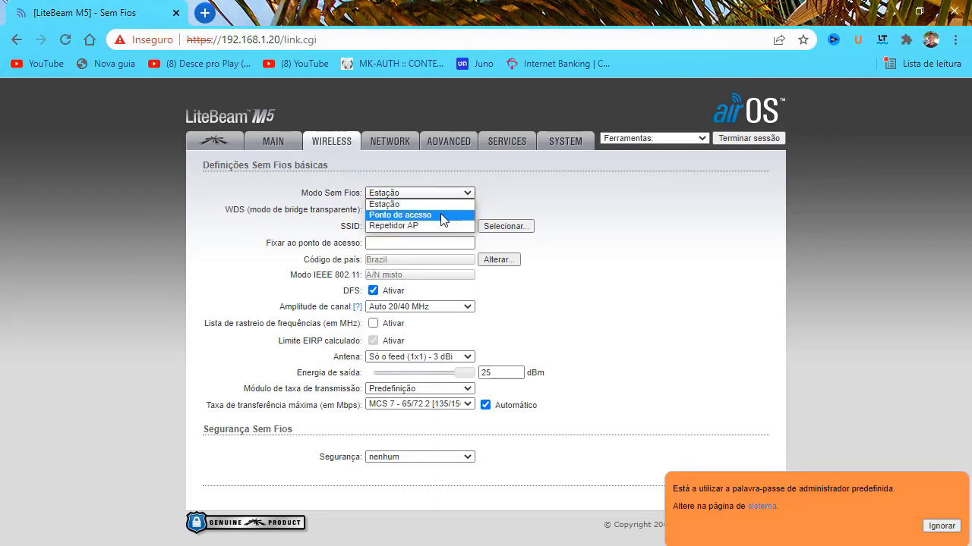
pyautogui.click(443, 216)
pyautogui.click(392, 225)
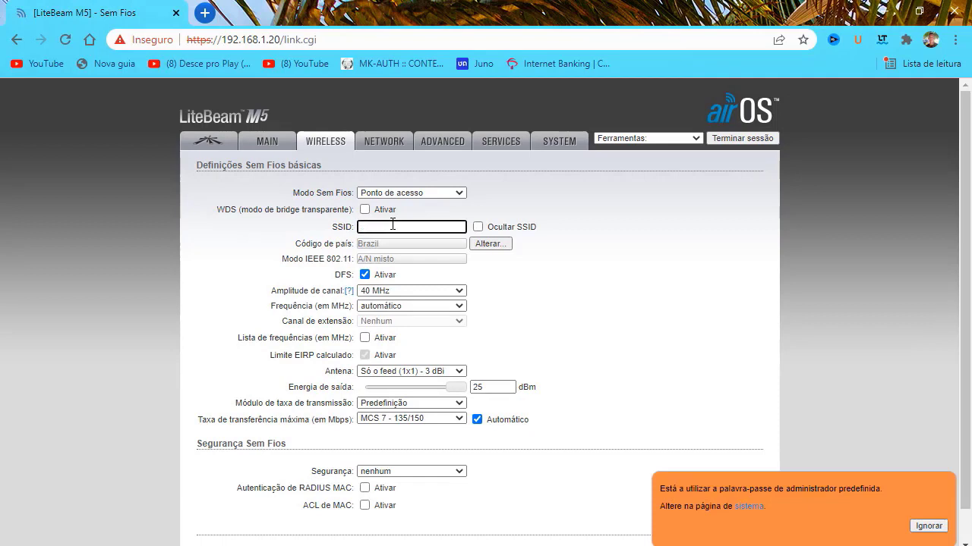
pyautogui.write('anderso')
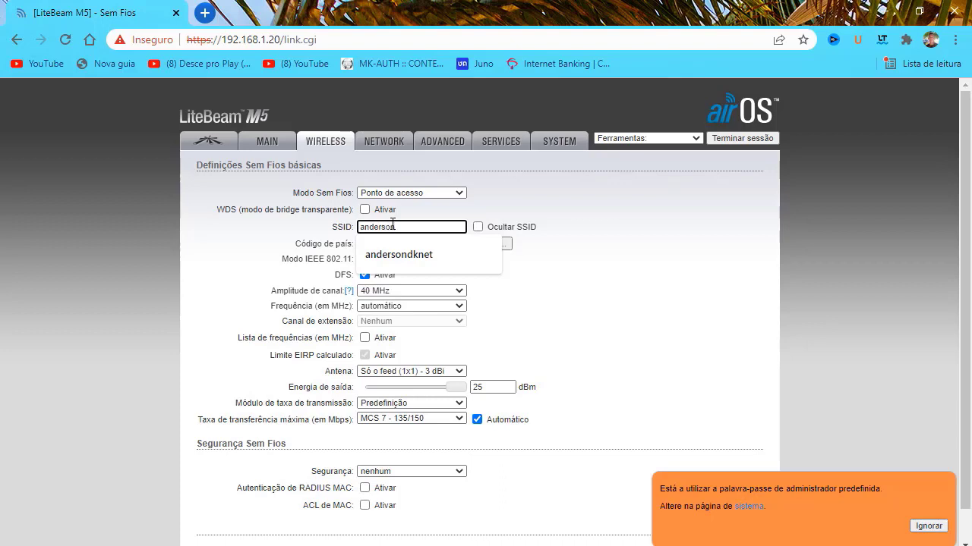
pyautogui.write('ndknet')
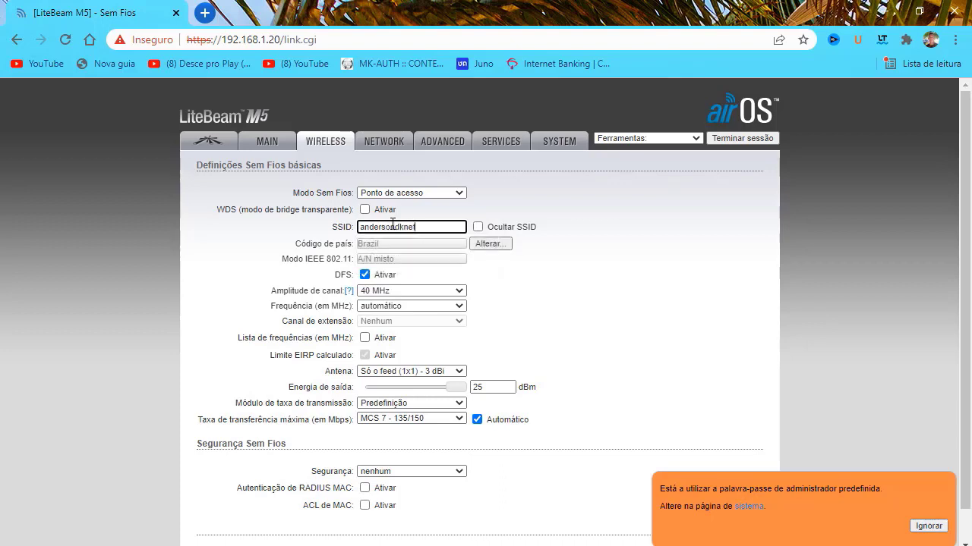
# Keep 40 MHz channel width, choose WPA2-AES security, and submit the wireless changes.
pyautogui.click(463, 292)
pyautogui.click(408, 304)
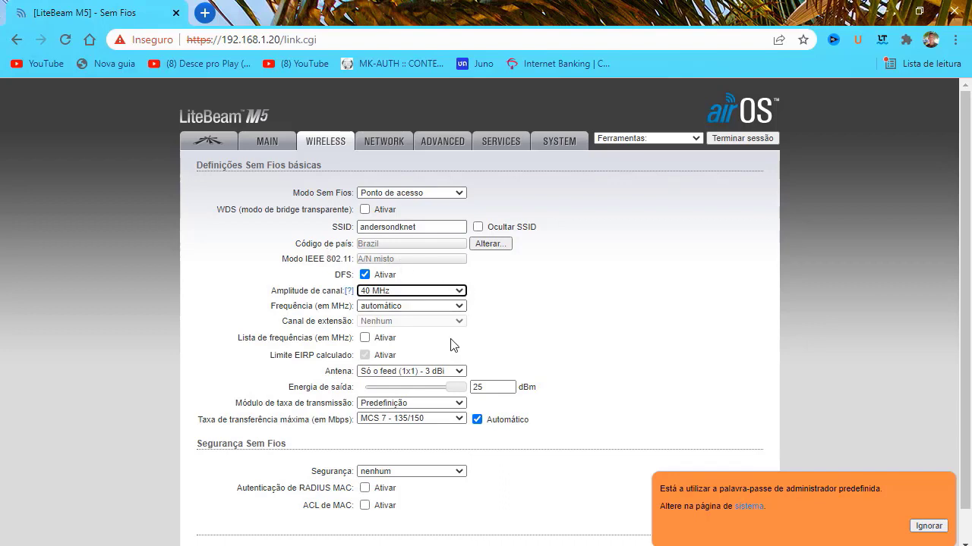
pyautogui.scroll(-1, 445, 348)
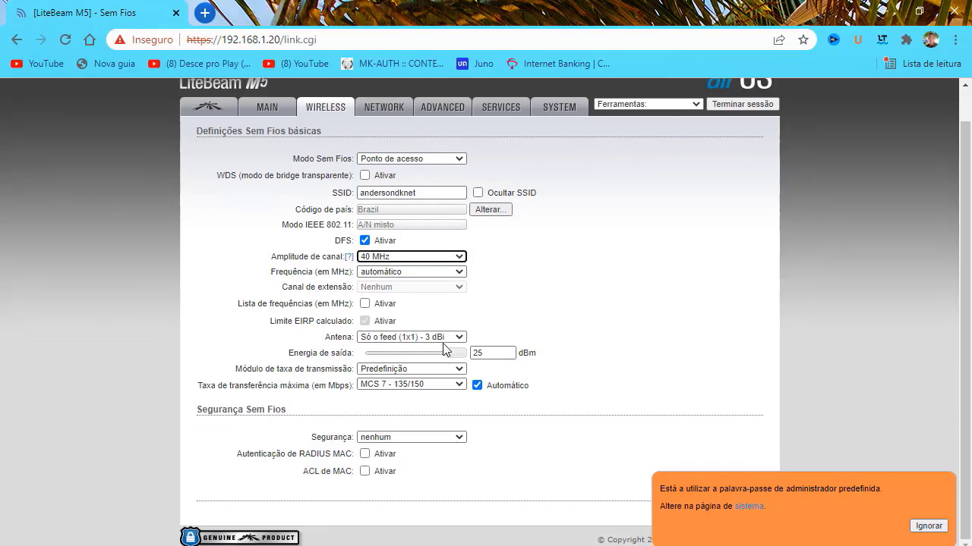
pyautogui.click(461, 437)
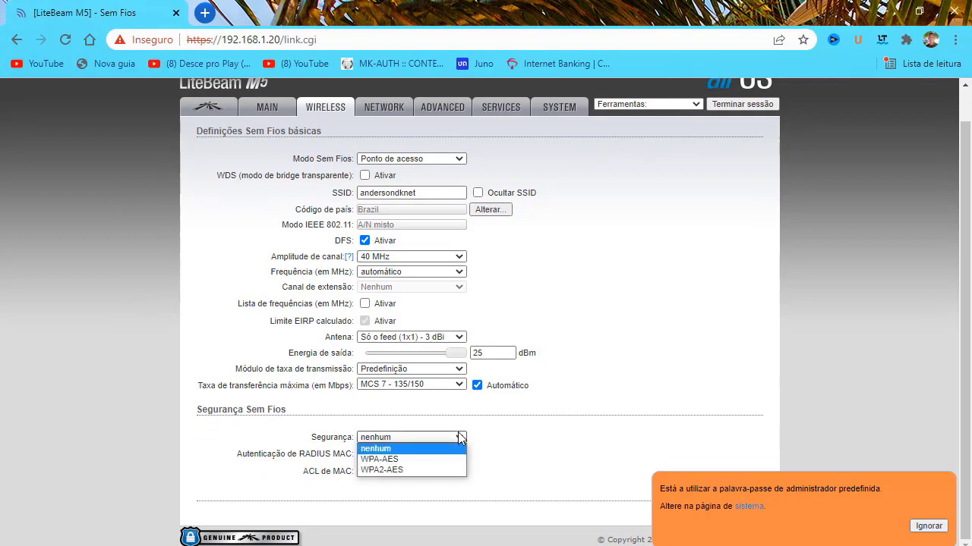
pyautogui.click(410, 469)
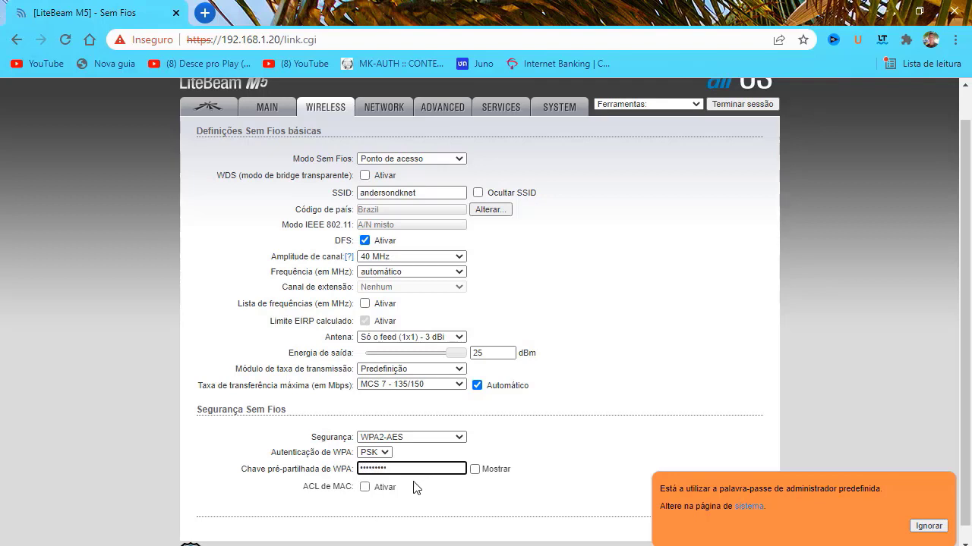
pyautogui.click(927, 526)
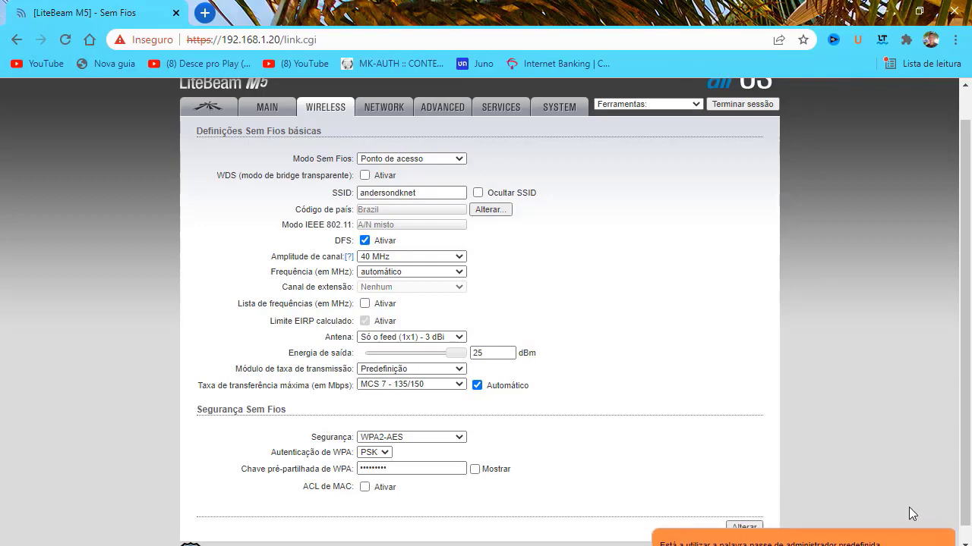
pyautogui.click(744, 528)
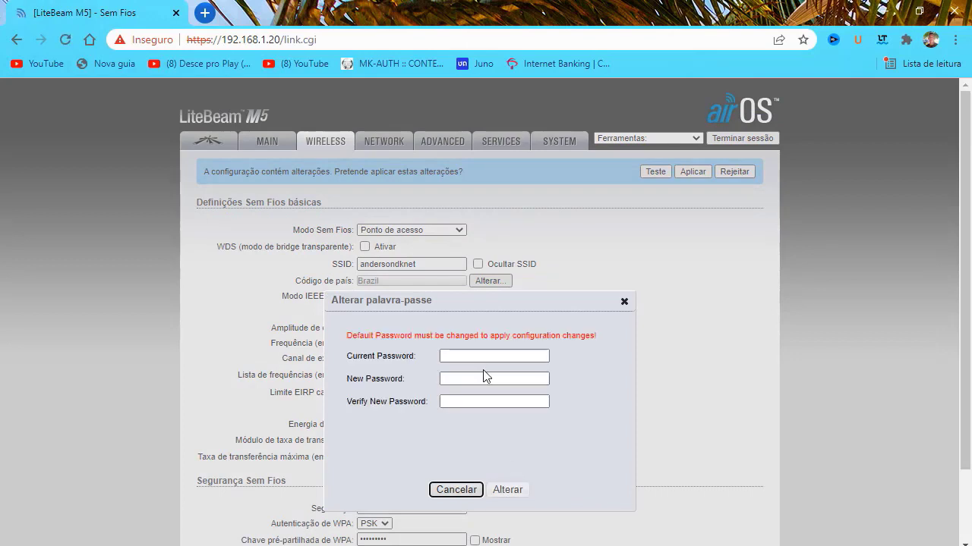
# Replace the default admin password, entering the current password and the new one twice.
pyautogui.click(453, 355)
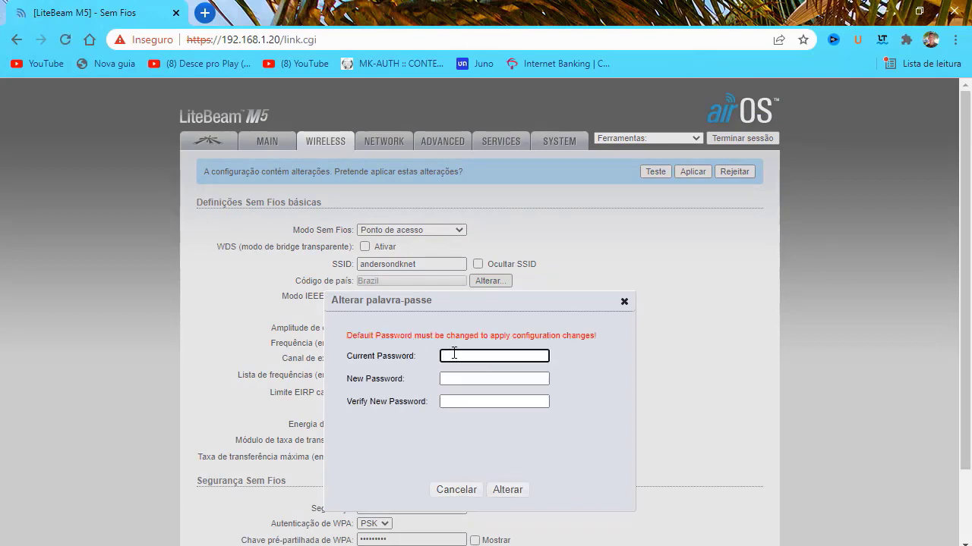
pyautogui.click(463, 375)
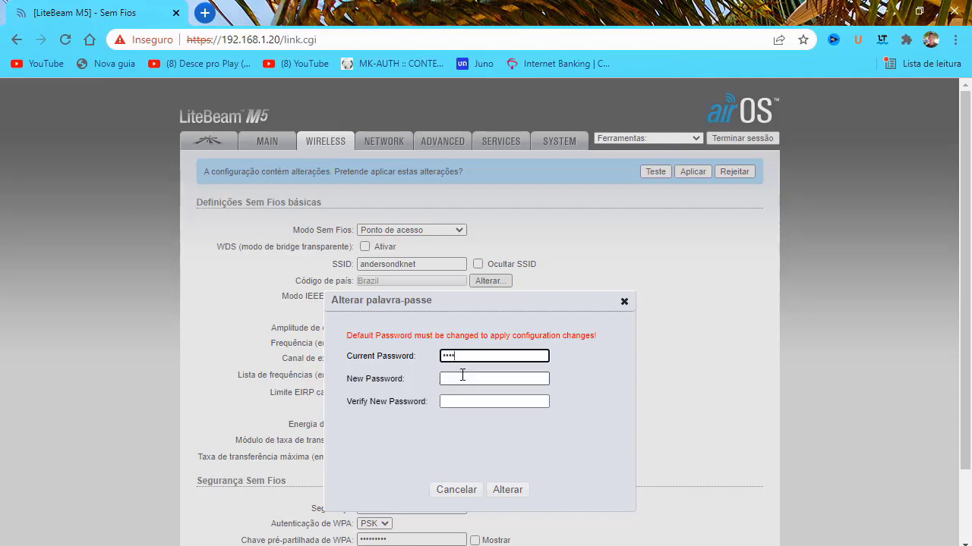
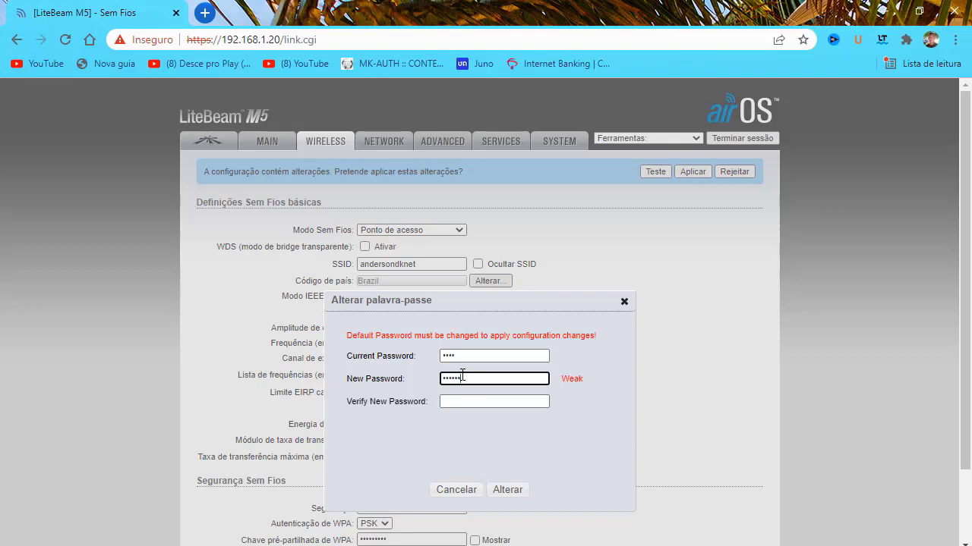
pyautogui.click(467, 404)
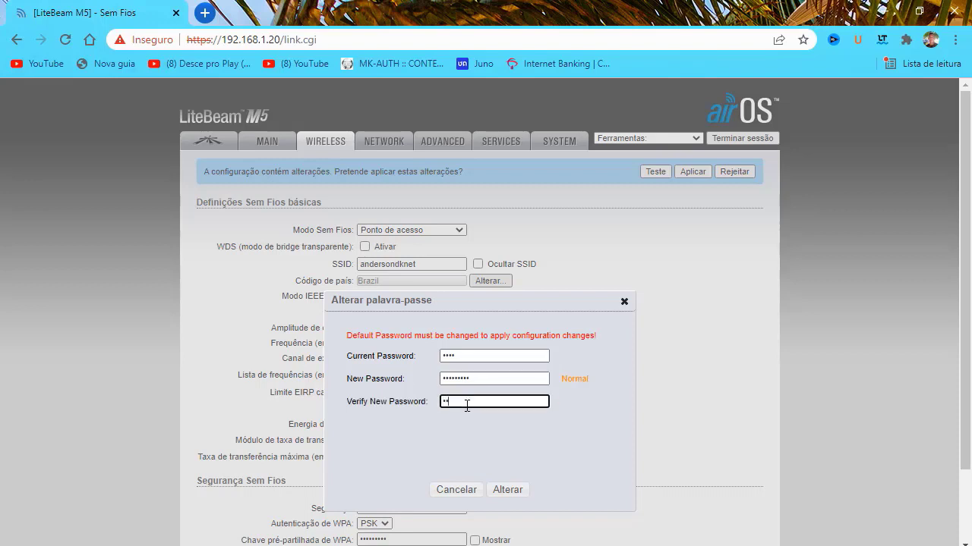
pyautogui.write('2')
pyautogui.click(503, 489)
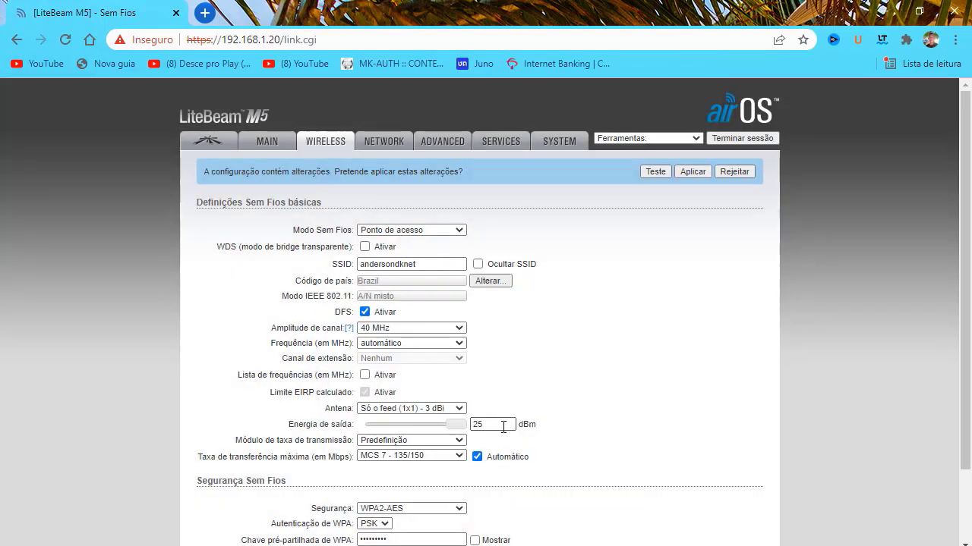
# Set the operating frequency to 5500 MHz (DFS) and save the wireless settings.
pyautogui.scroll(-2, 433, 321)
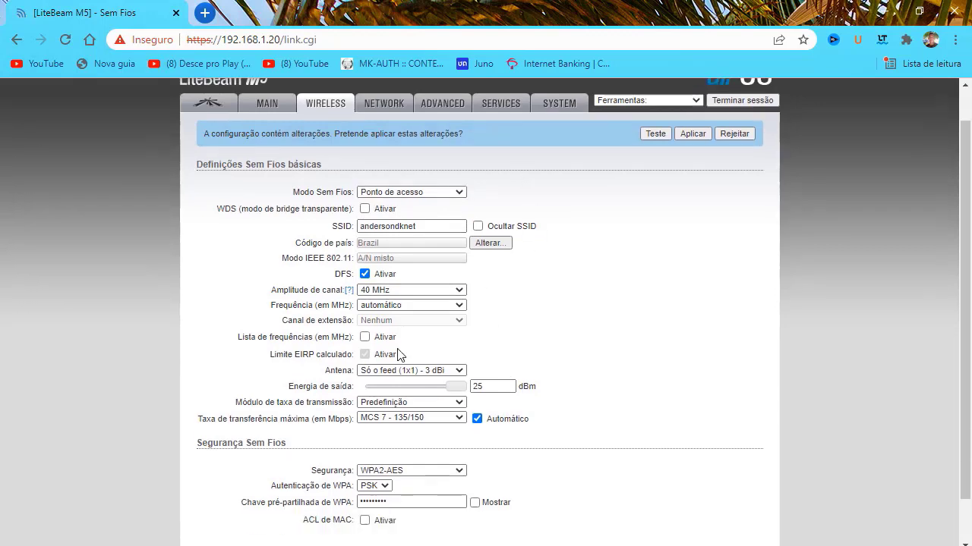
pyautogui.scroll(2, 474, 311)
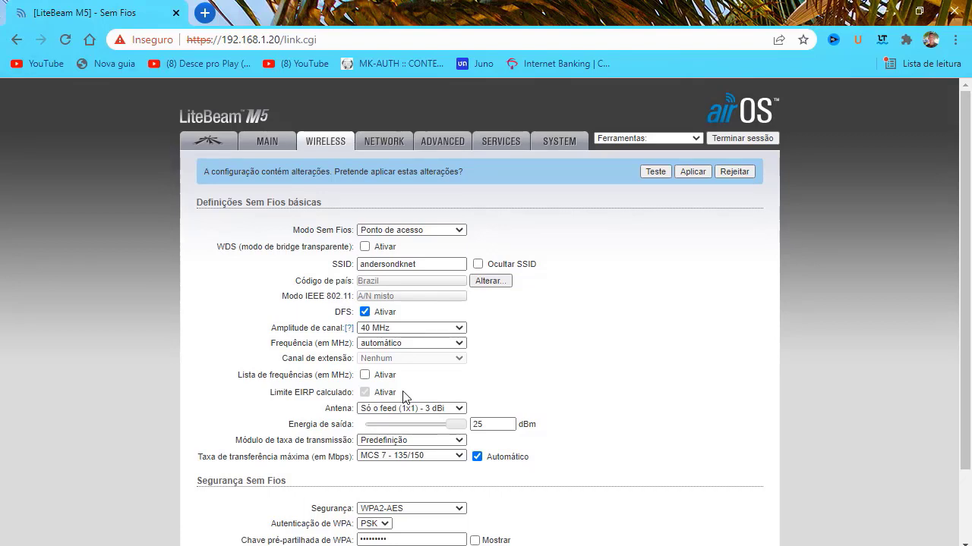
pyautogui.click(466, 343)
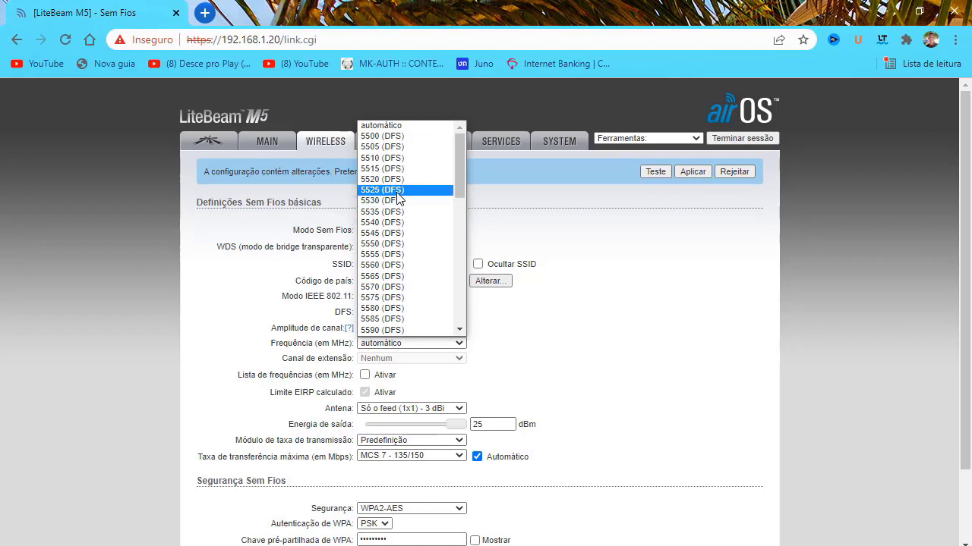
pyautogui.click(401, 141)
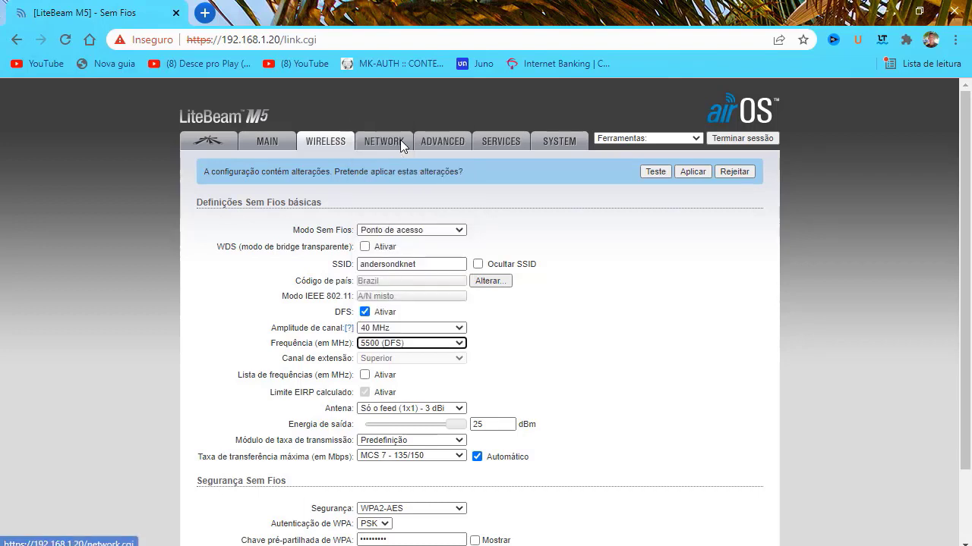
pyautogui.scroll(-2, 595, 377)
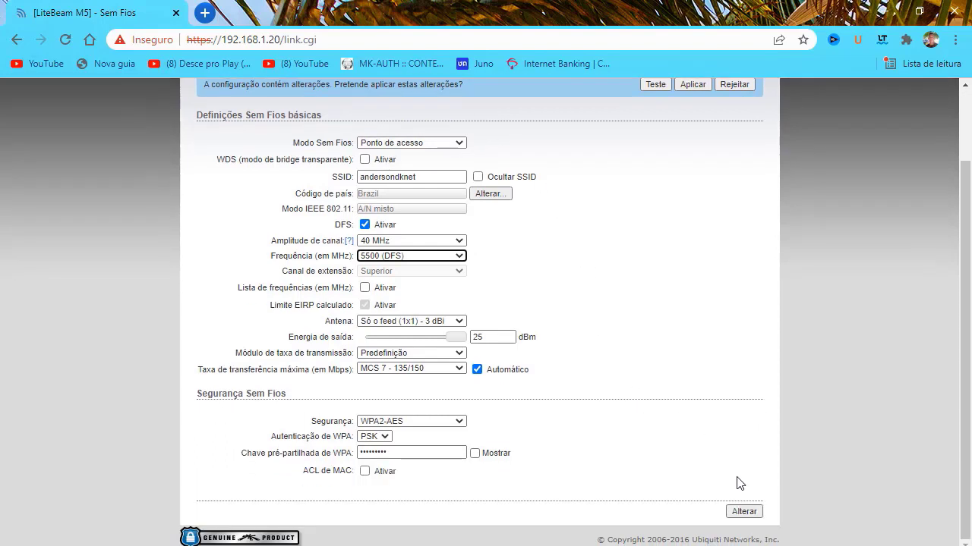
pyautogui.click(744, 511)
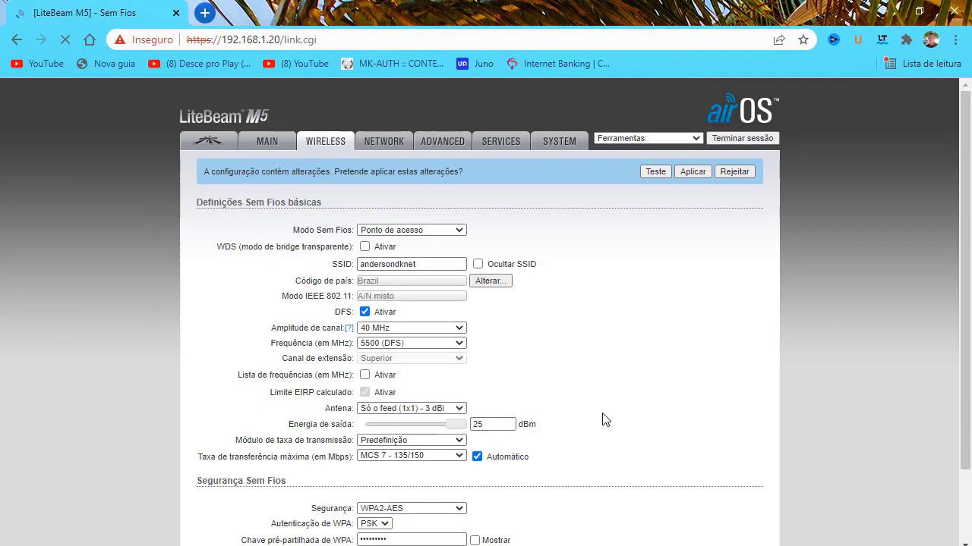
# Review the Network (STP left disabled), Advanced and Services tabs, ending on System.
pyautogui.click(384, 141)
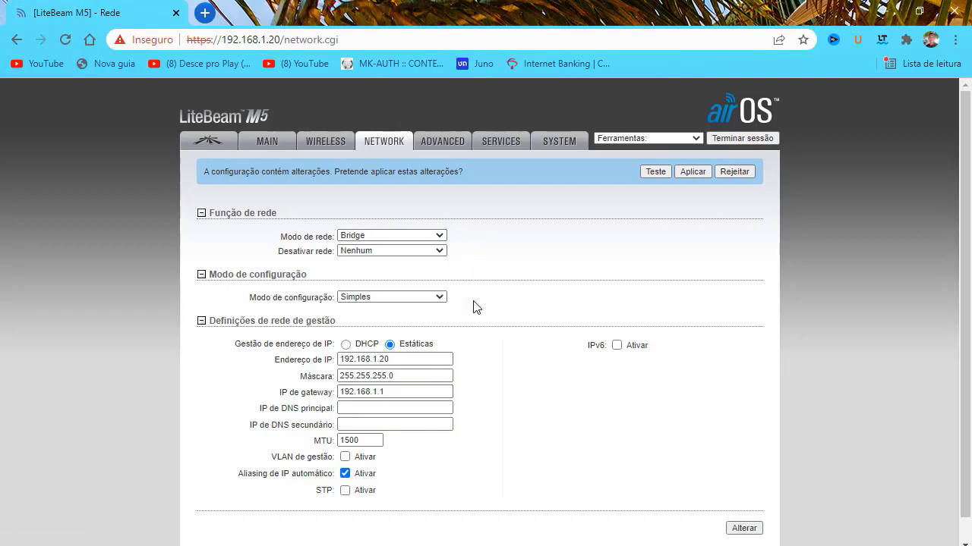
pyautogui.click(345, 491)
pyautogui.click(345, 491)
pyautogui.click(441, 142)
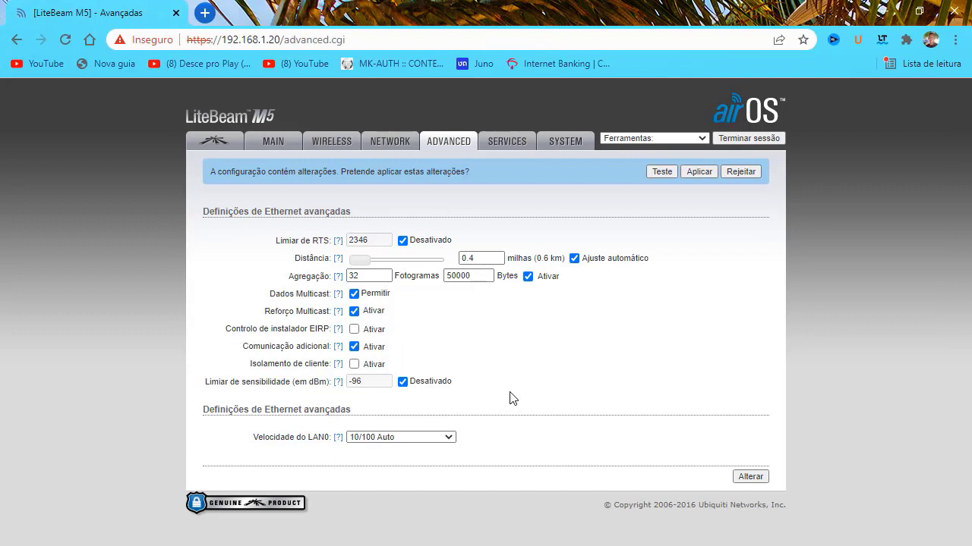
pyautogui.click(514, 143)
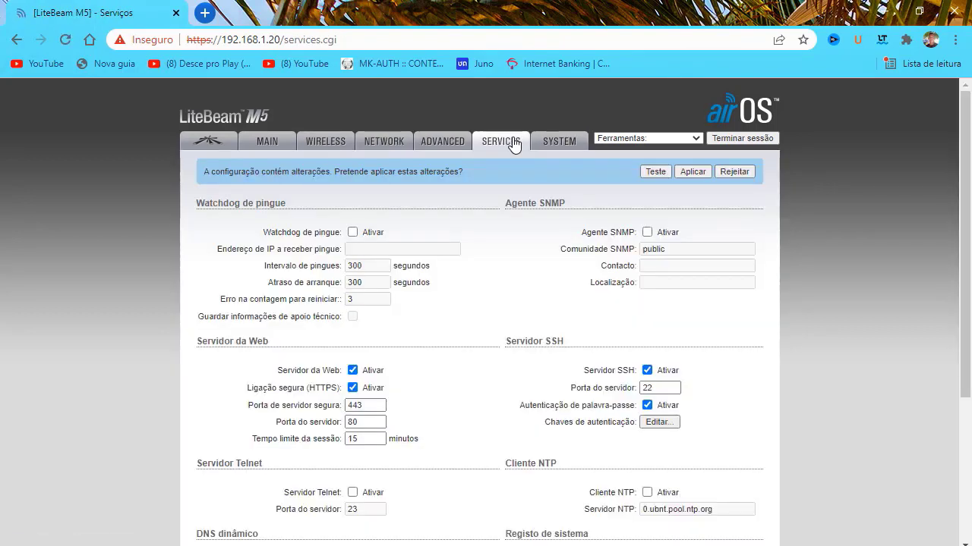
pyautogui.scroll(-3, 414, 380)
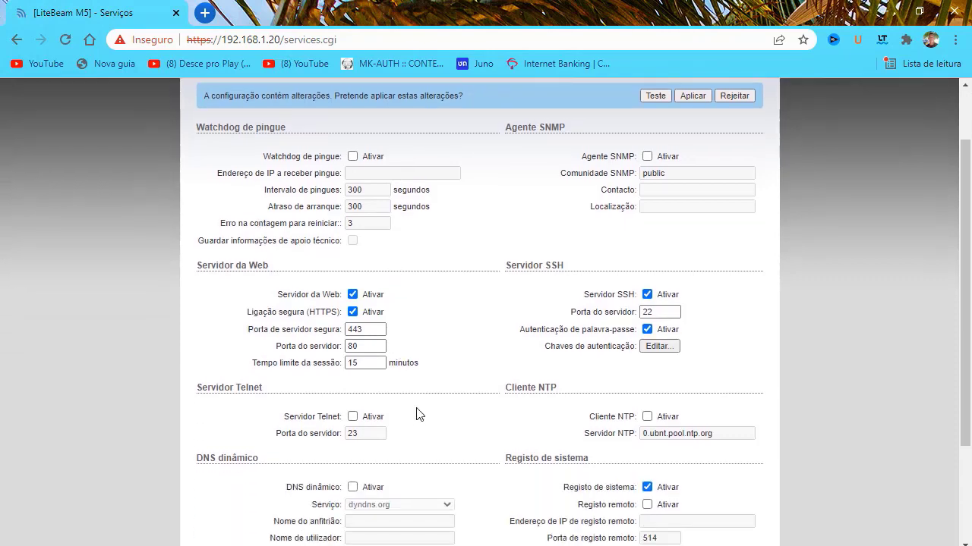
pyautogui.scroll(3, 513, 455)
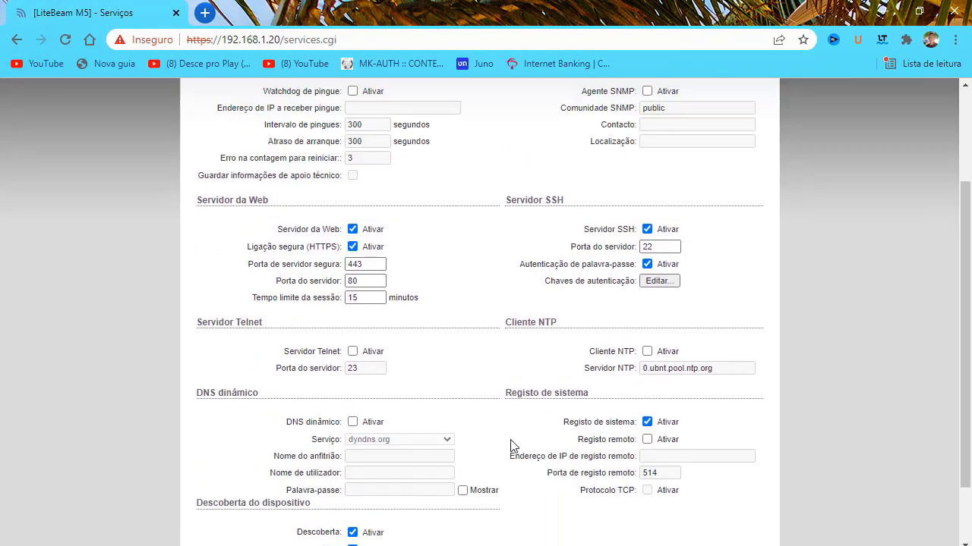
pyautogui.click(572, 145)
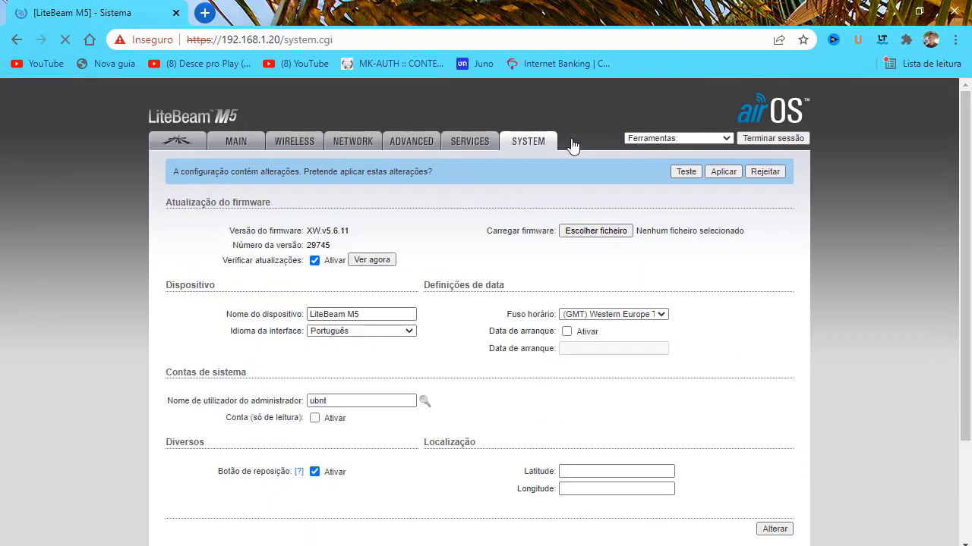
# Rename the device to 'andersondknet', save it, and apply all pending changes.
pyautogui.click(387, 310)
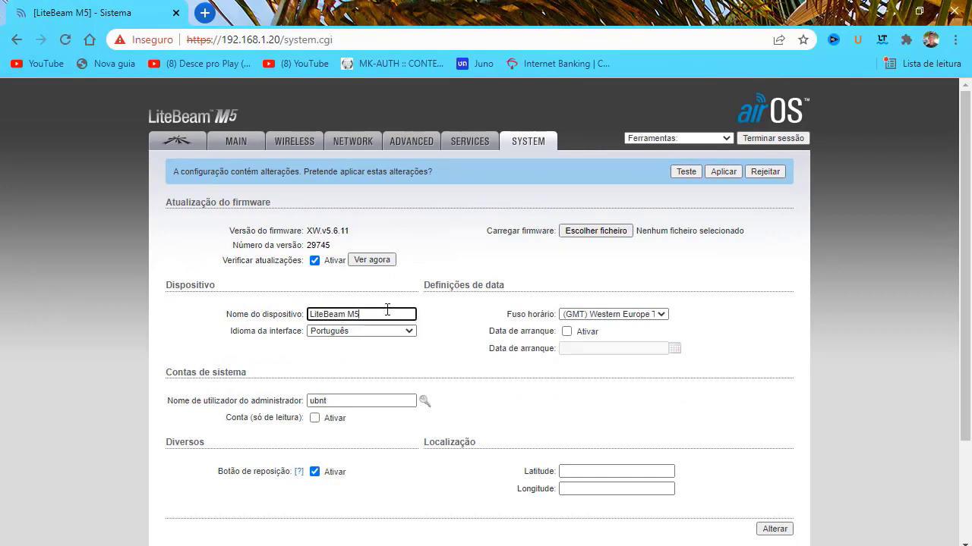
pyautogui.press('BackSpace')
pyautogui.press('BackSpace')
pyautogui.press('BackSpace')
pyautogui.press('BackSpace')
pyautogui.press('BackSpace')
pyautogui.press('BackSpace')
pyautogui.press('BackSpace')
pyautogui.press('BackSpace')
pyautogui.press('BackSpace')
pyautogui.press('BackSpace')
pyautogui.write('ander')
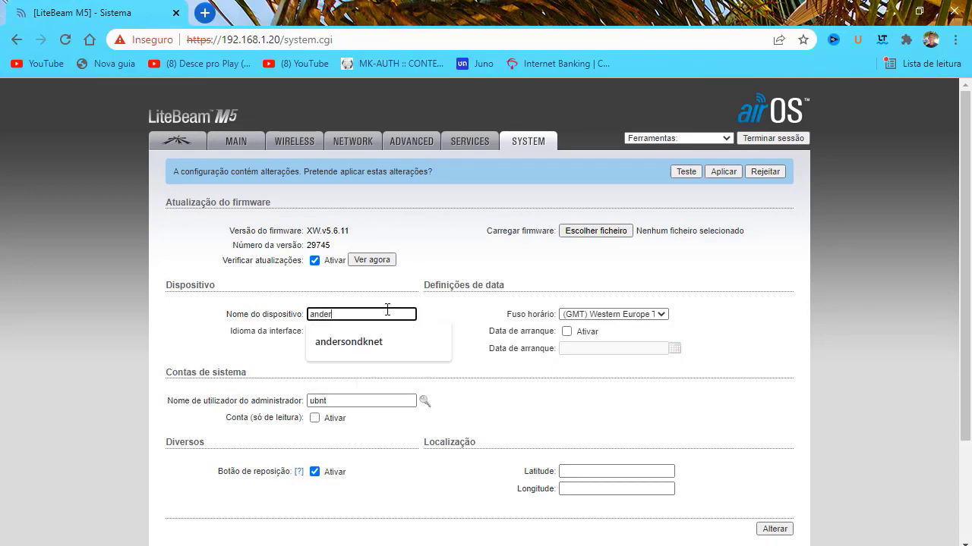
pyautogui.write('sondknet')
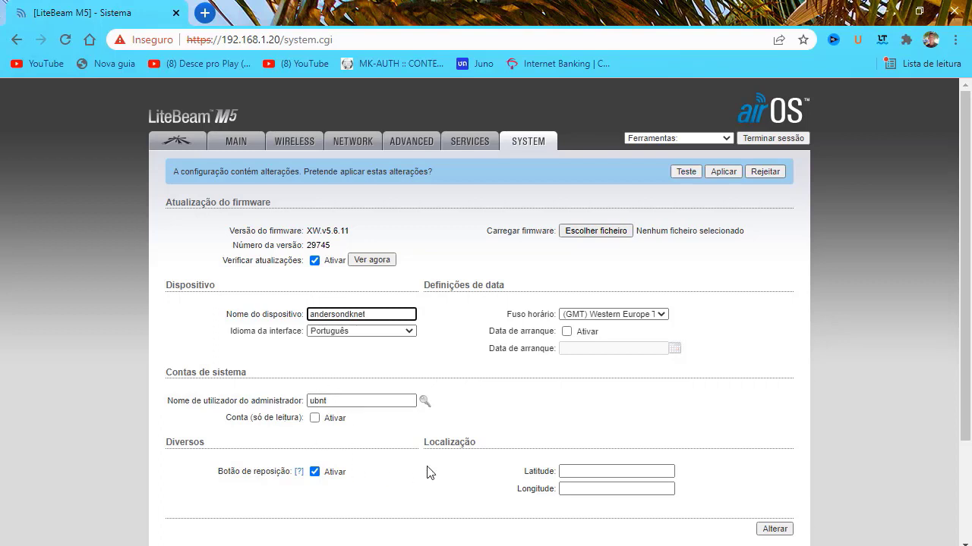
pyautogui.click(774, 529)
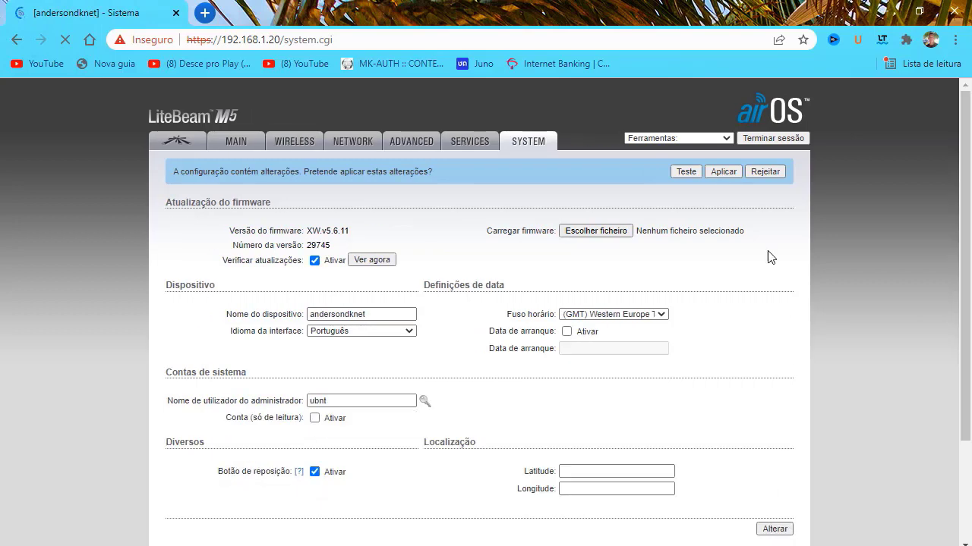
pyautogui.click(719, 172)
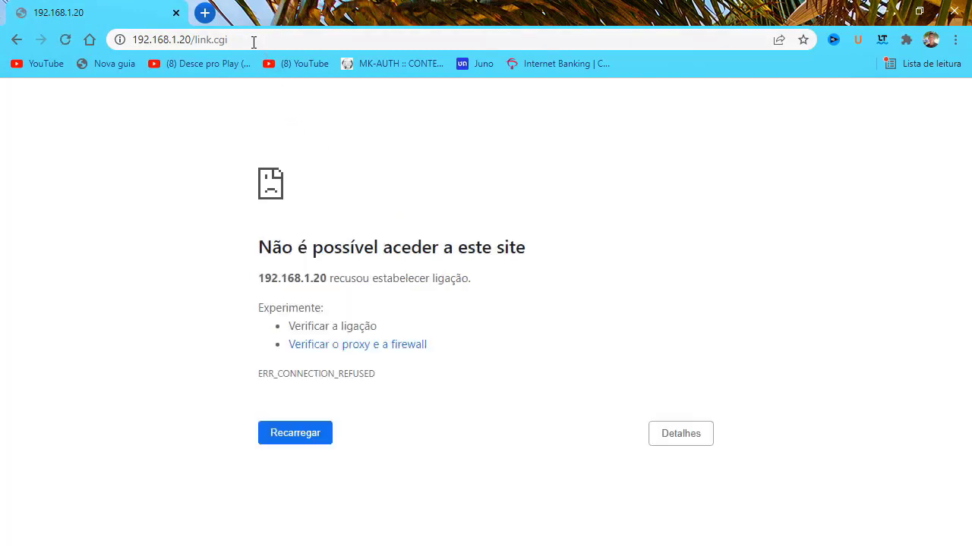
# Reload 192.168.1.20 until the LiteBeam's airOS pages appear again.
pyautogui.click(254, 43)
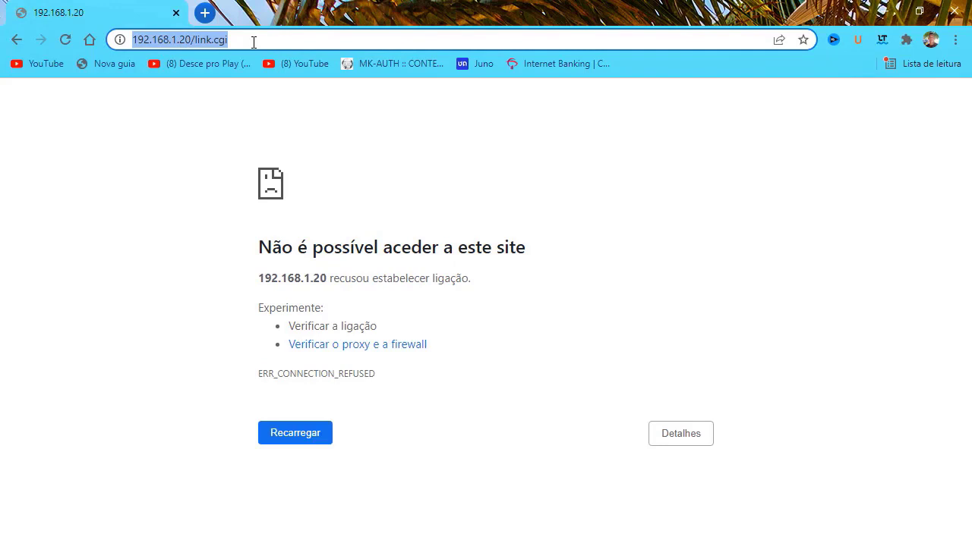
pyautogui.press('Return')
pyautogui.click(310, 432)
pyautogui.click(310, 433)
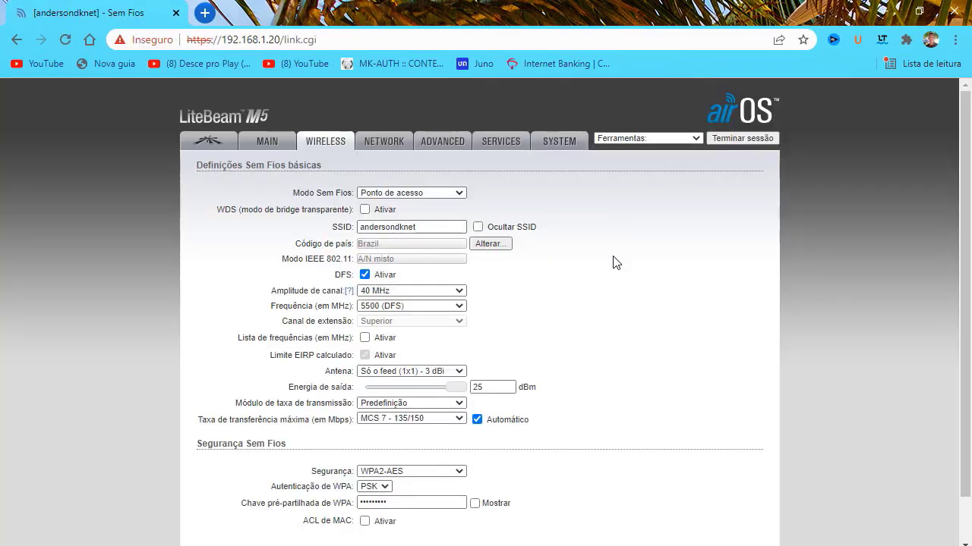
pyautogui.scroll(-1, 593, 304)
pyautogui.scroll(1, 531, 321)
# Change the management IP address from 192.168.1.20 to 192.168.1.200, save and apply.
pyautogui.click(386, 140)
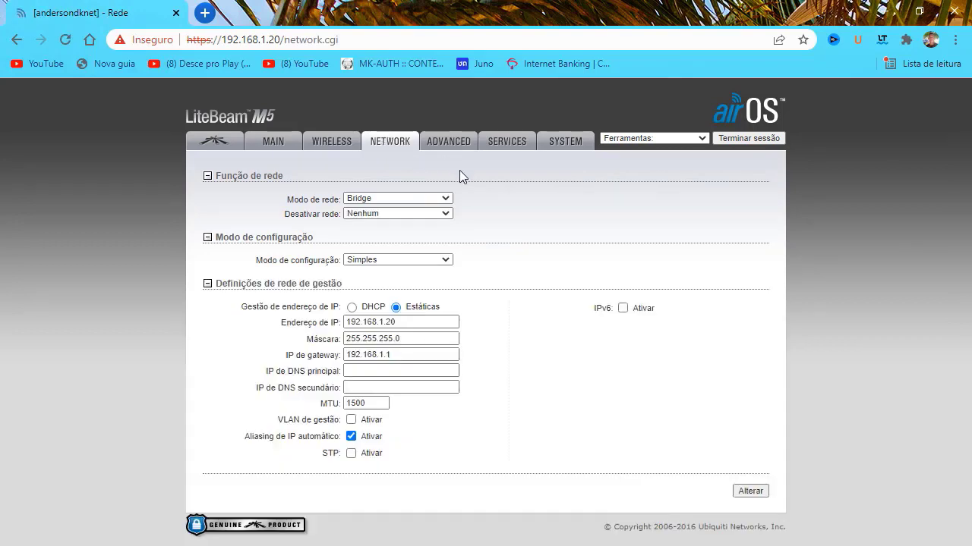
pyautogui.click(424, 320)
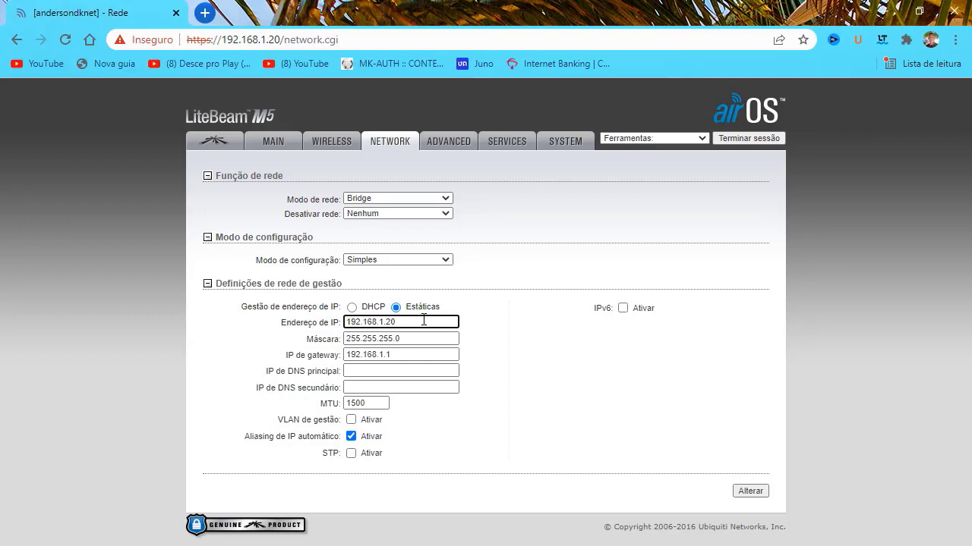
pyautogui.write('0')
pyautogui.click(747, 492)
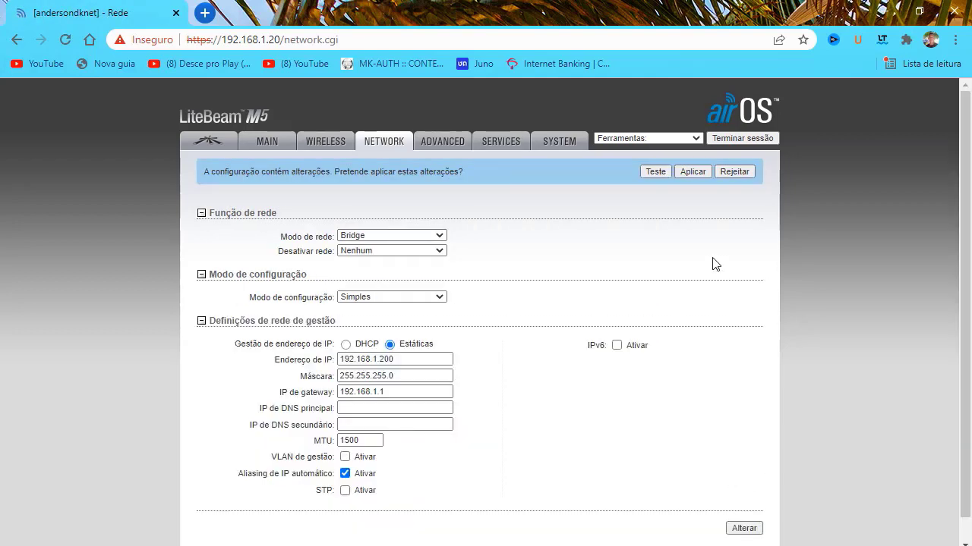
pyautogui.click(690, 169)
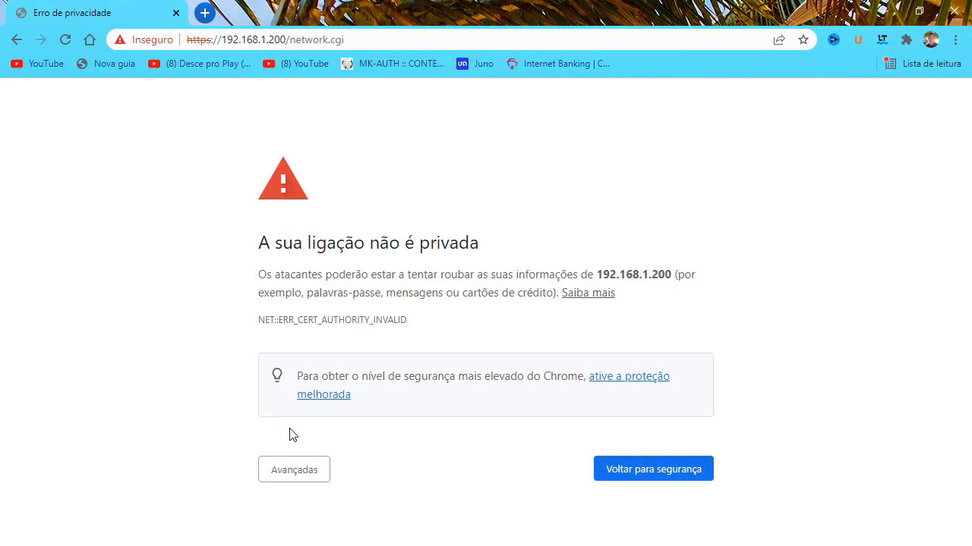
# Bypass the browser's certificate warning and proceed to 192.168.1.200.
pyautogui.click(302, 470)
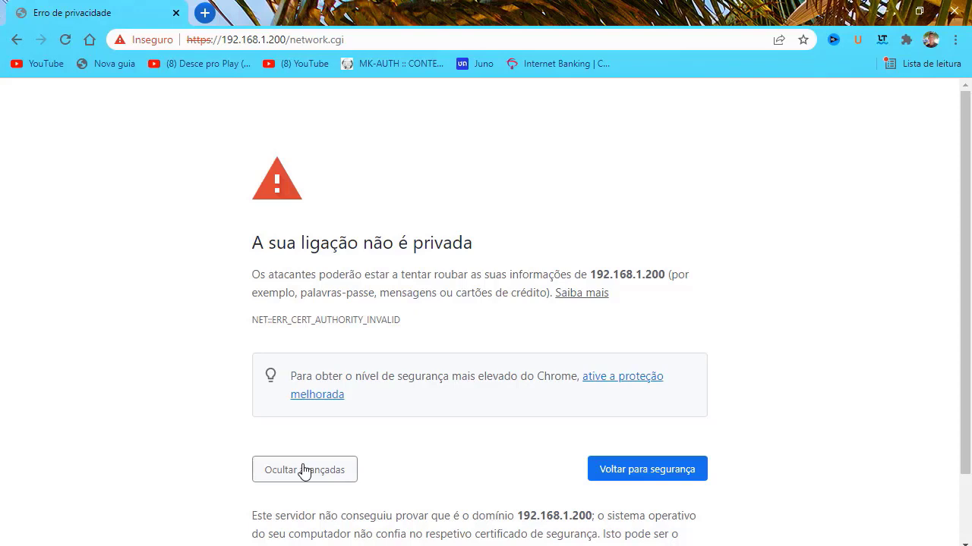
pyautogui.scroll(-1, 281, 465)
pyautogui.click(364, 507)
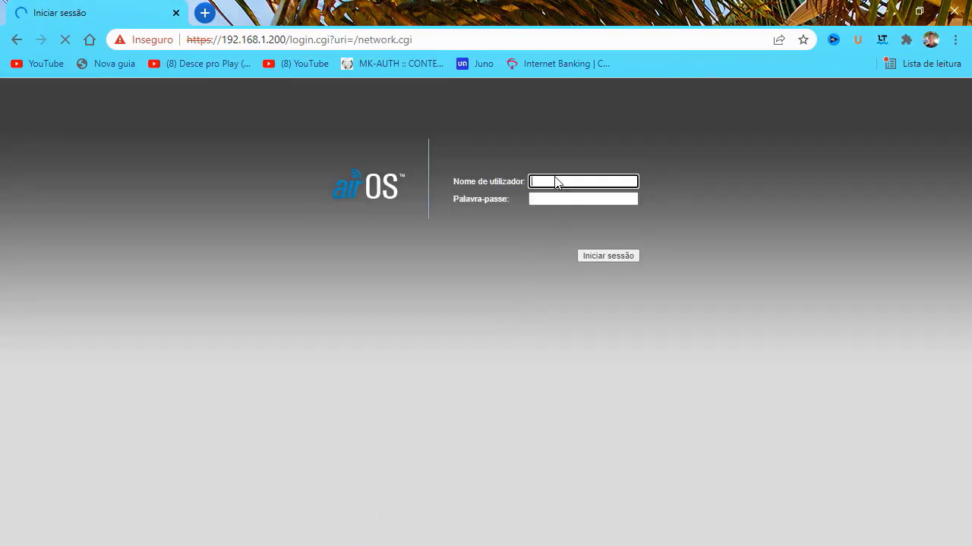
# Sign in to airOS with username ubnt and the device password.
pyautogui.write('u')
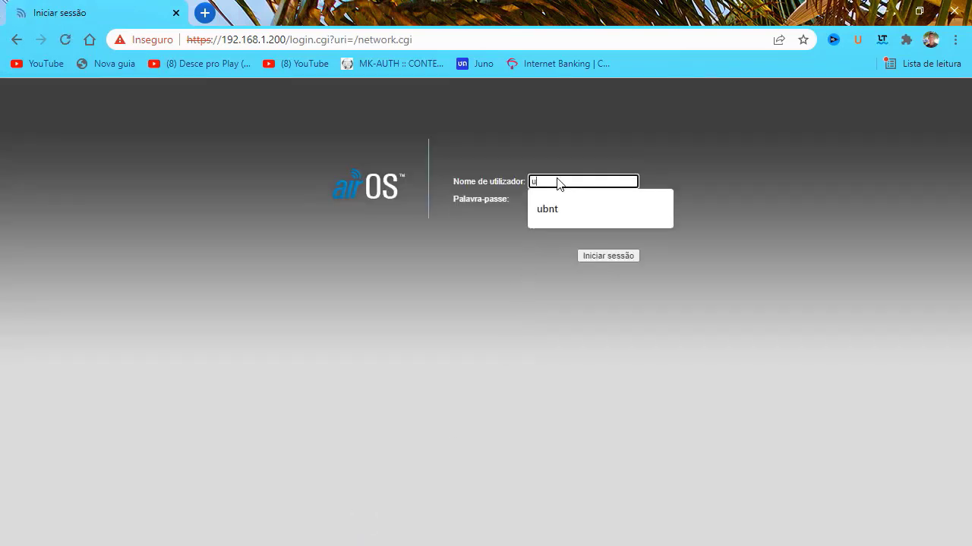
pyautogui.write('bnt')
pyautogui.click(546, 199)
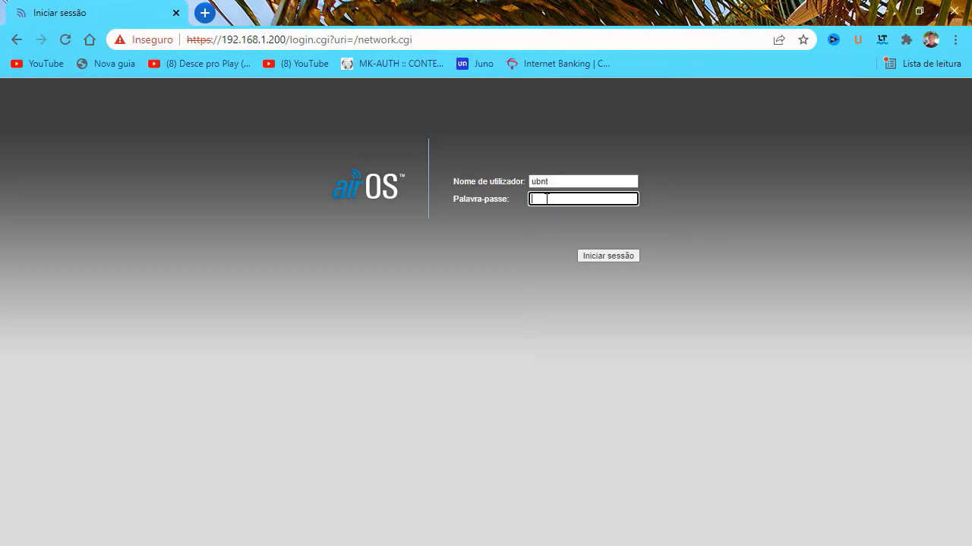
pyautogui.write('•••••••••')
pyautogui.click(610, 255)
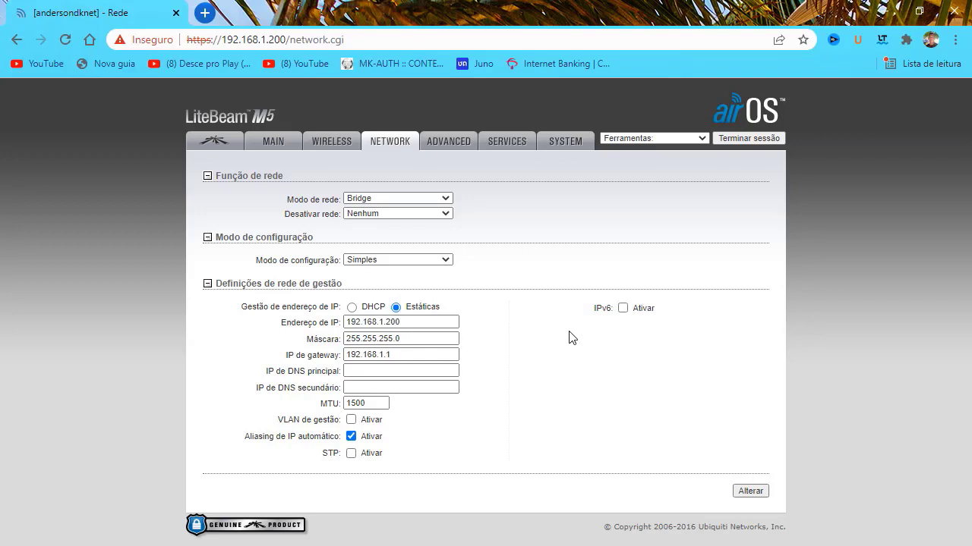
# Leave the network mode on Bridge and close Chrome.
pyautogui.click(447, 201)
pyautogui.click(506, 202)
pyautogui.click(176, 14)
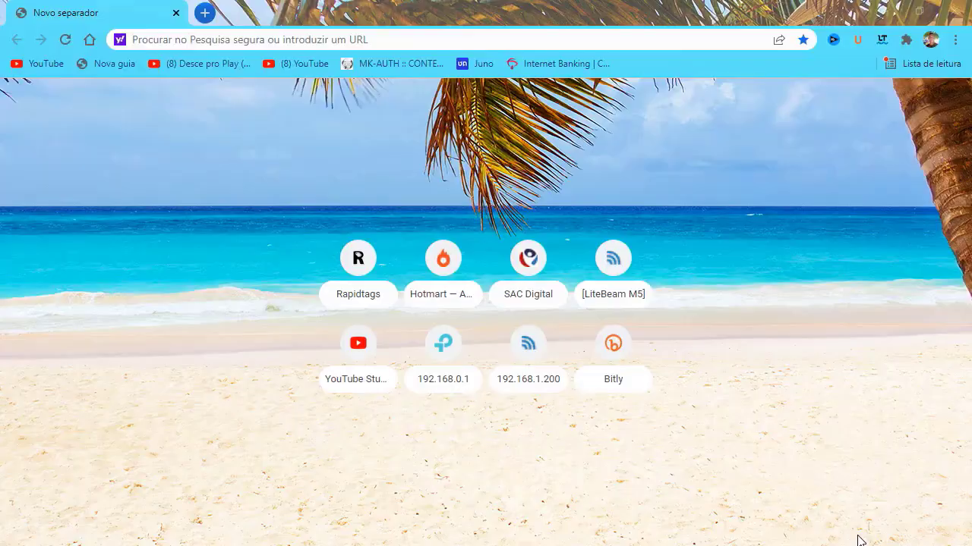
# Browse to 192.168.1.20 and enter the default login username and password.
pyautogui.write('192.168.1.20')
pyautogui.press('Return')
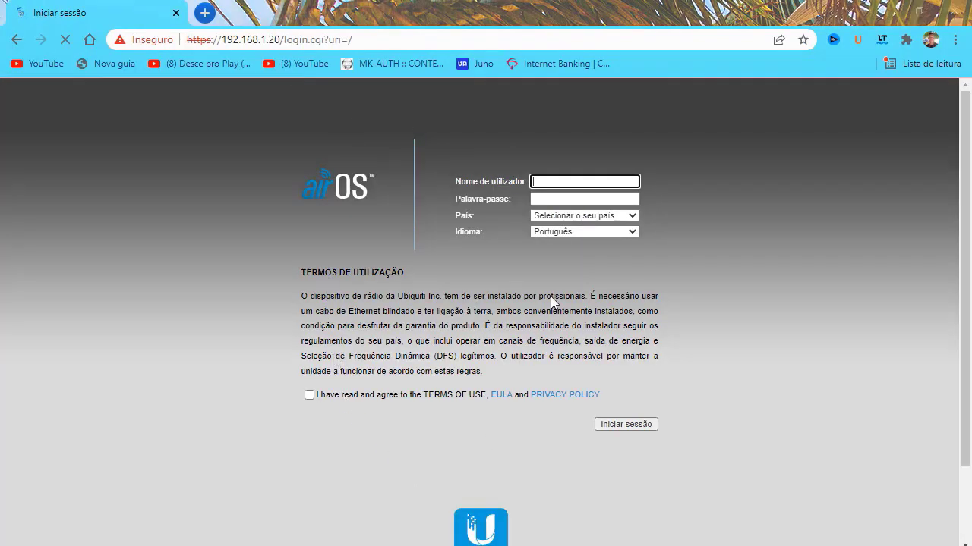
pyautogui.click(579, 177)
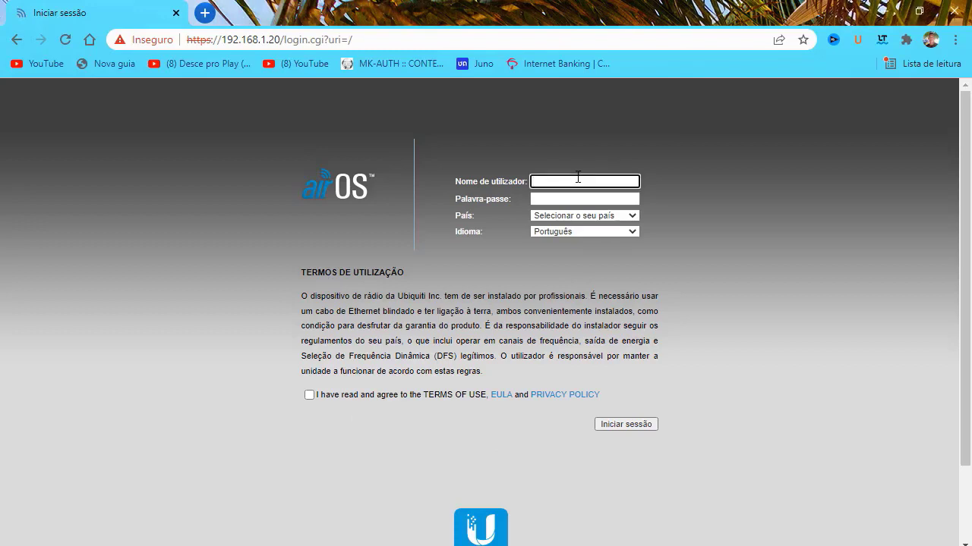
pyautogui.write('ubnt')
pyautogui.click(562, 199)
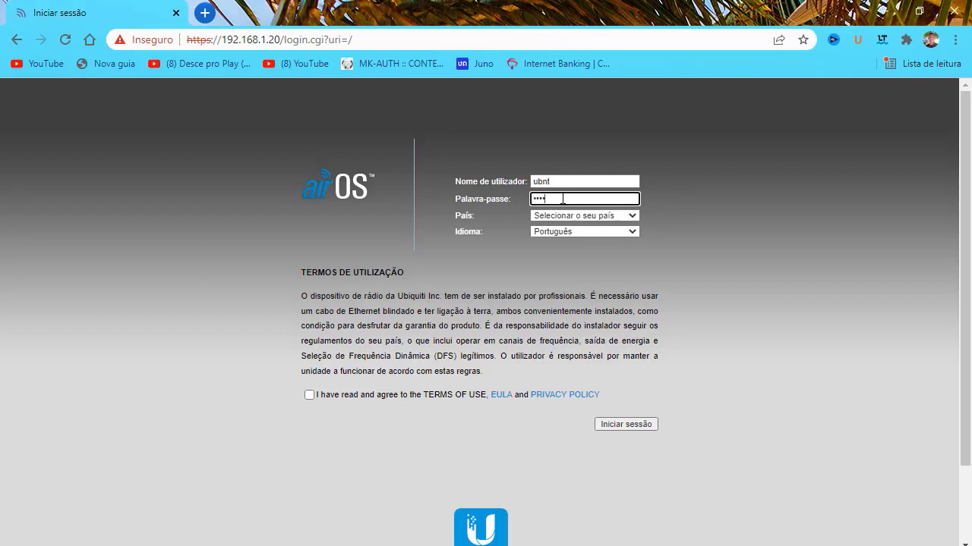
# Choose Brazil as country, keep Português, accept the terms and log in.
pyautogui.click(630, 217)
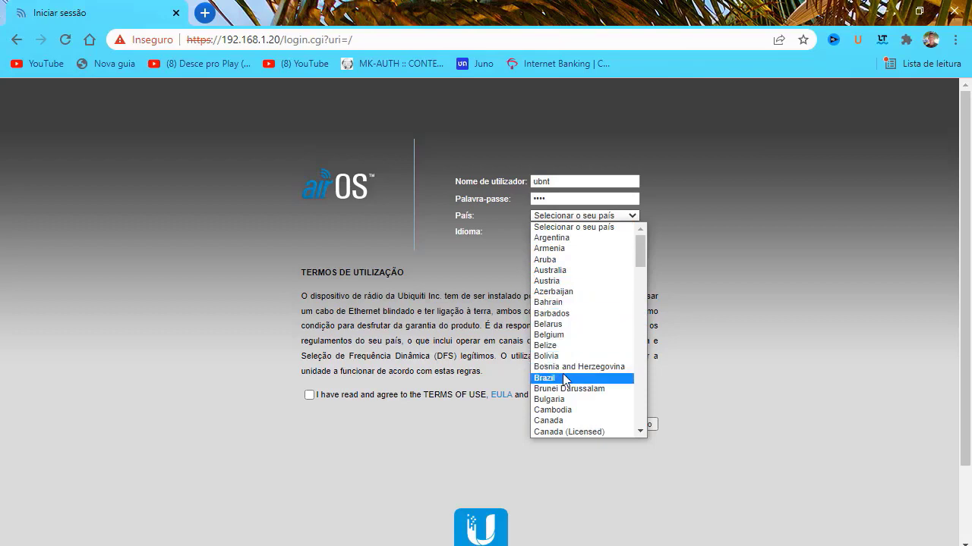
pyautogui.click(566, 378)
pyautogui.click(632, 231)
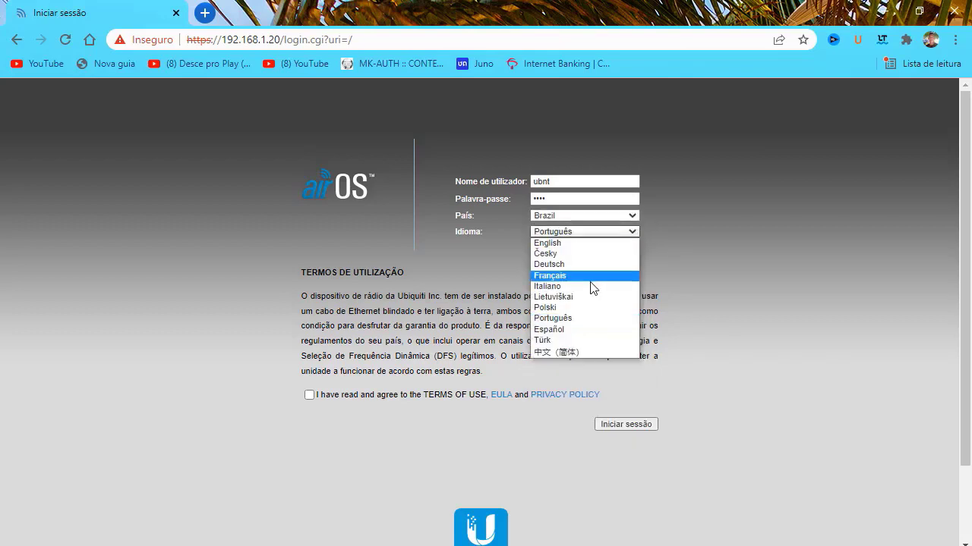
pyautogui.click(558, 321)
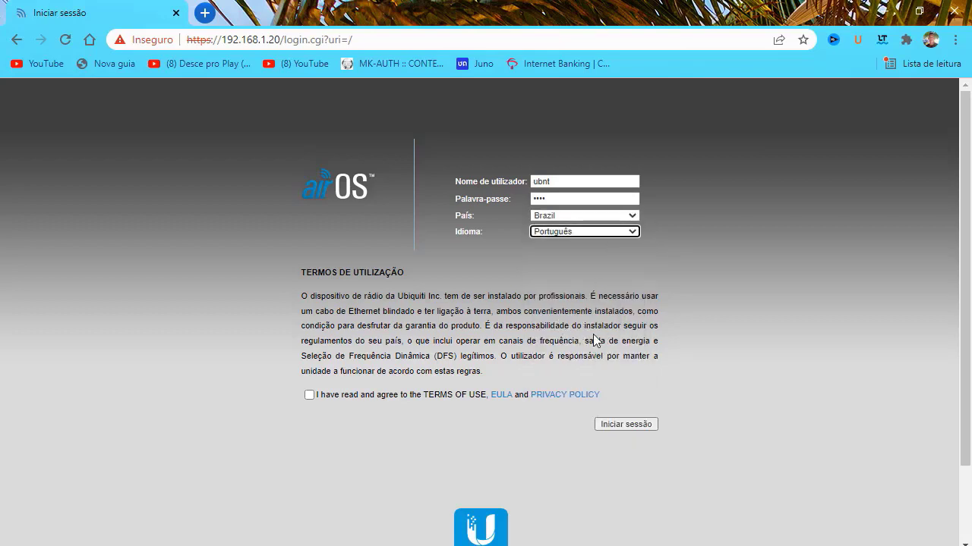
pyautogui.click(309, 396)
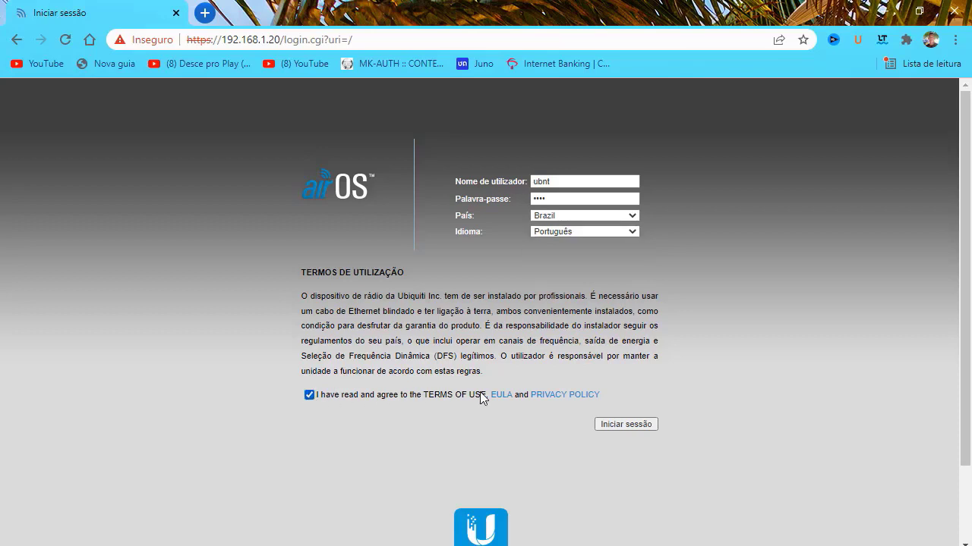
pyautogui.click(617, 424)
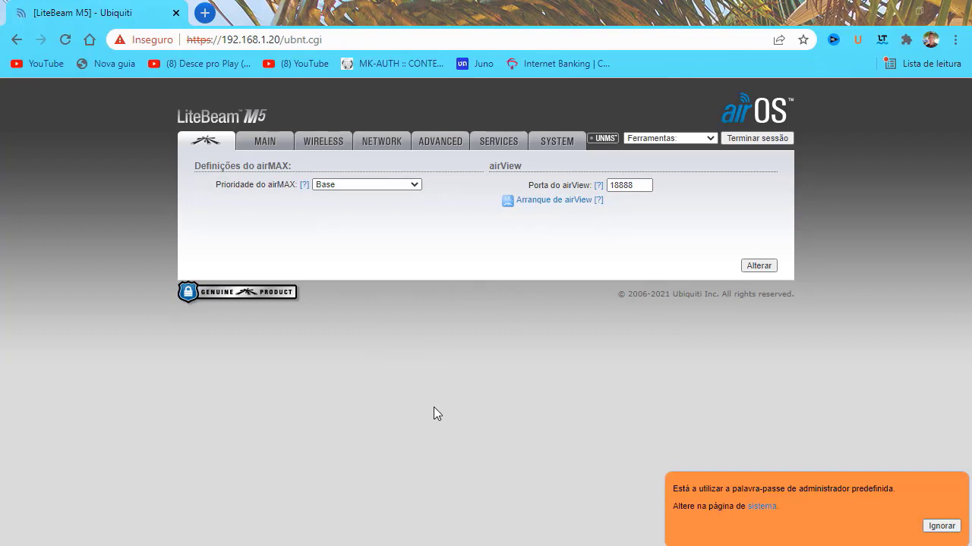
# Rename the device to casa on the System page and save.
pyautogui.click(323, 142)
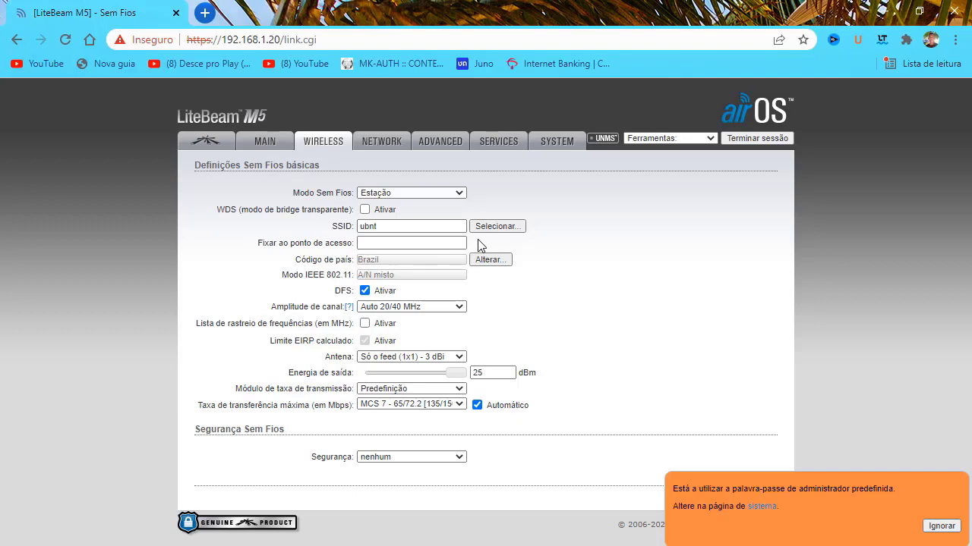
pyautogui.click(548, 146)
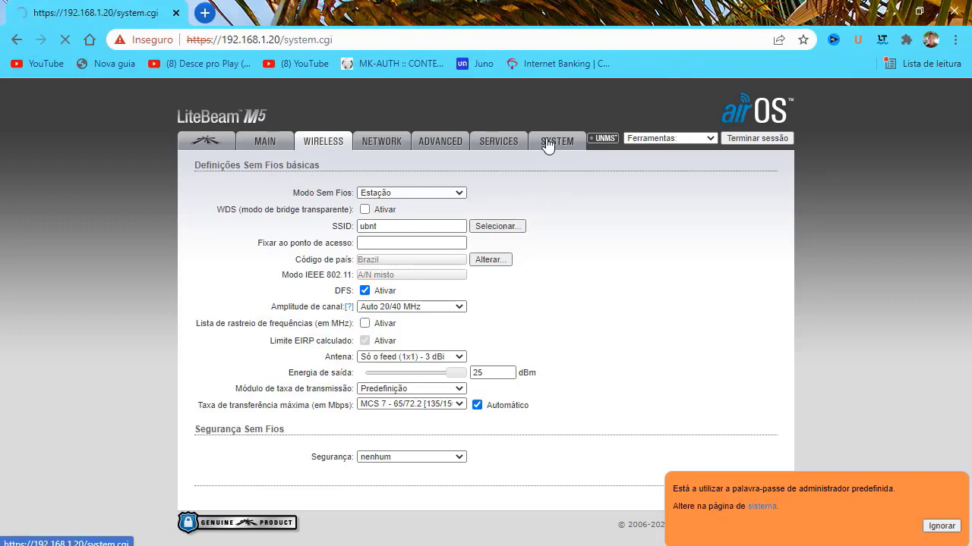
pyautogui.click(392, 276)
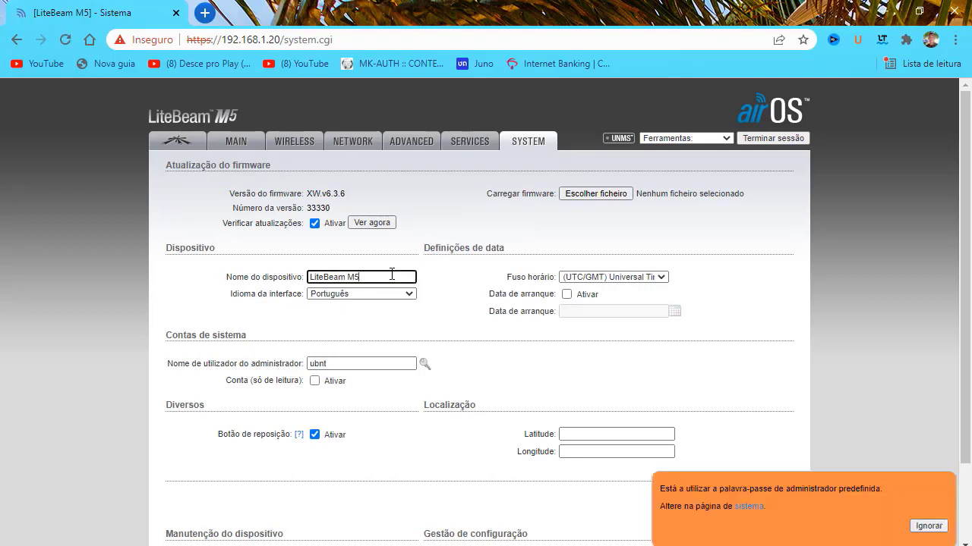
pyautogui.press('BackSpace')
pyautogui.press('BackSpace')
pyautogui.press('BackSpace')
pyautogui.press('BackSpace')
pyautogui.press('BackSpace')
pyautogui.press('BackSpace')
pyautogui.press('BackSpace')
pyautogui.press('BackSpace')
pyautogui.press('BackSpace')
pyautogui.press('BackSpace')
pyautogui.write('casa')
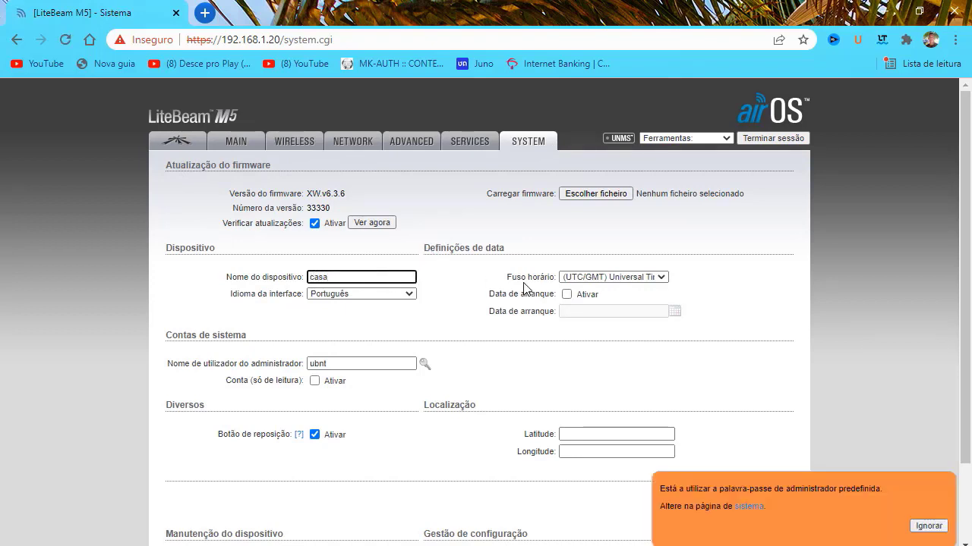
pyautogui.scroll(-2, 547, 319)
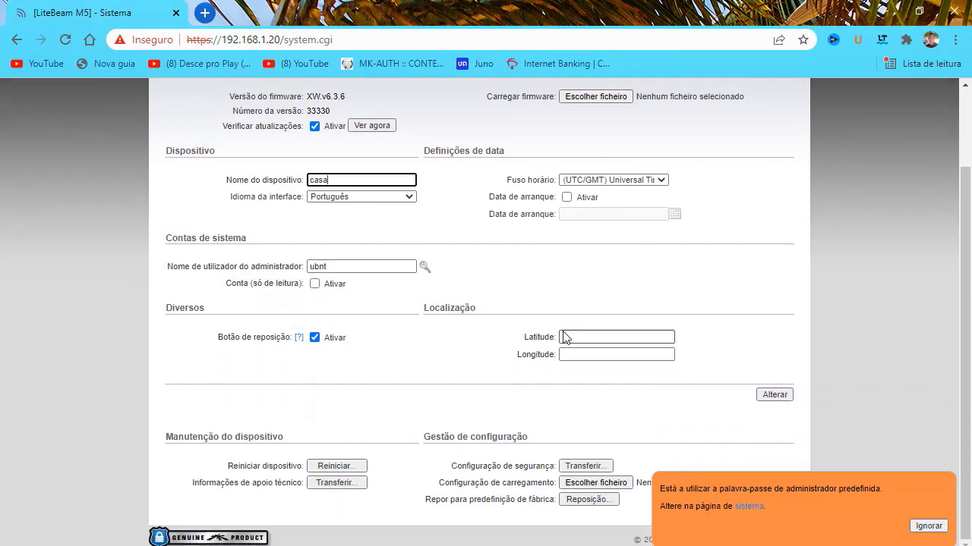
pyautogui.click(775, 396)
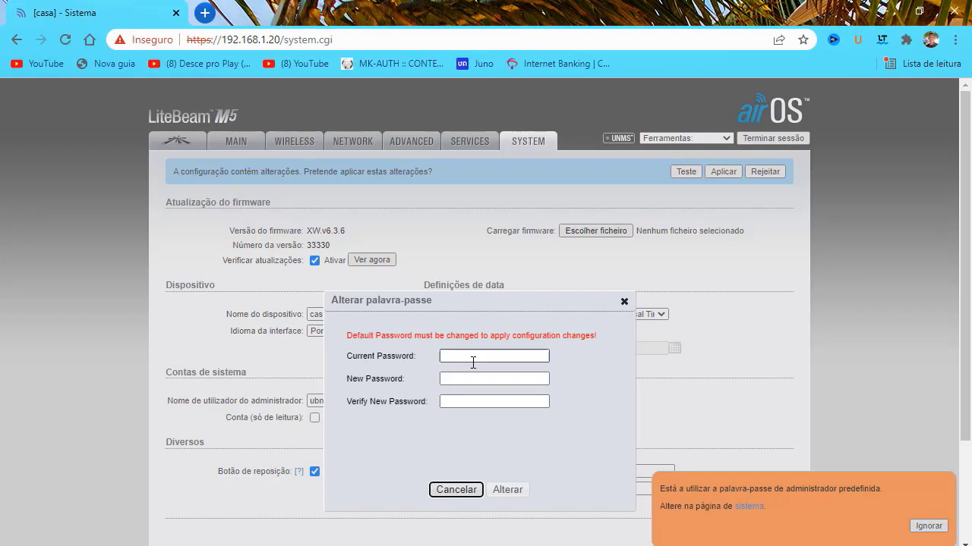
# Change the admin password by entering the current one and a new password twice.
pyautogui.click(467, 356)
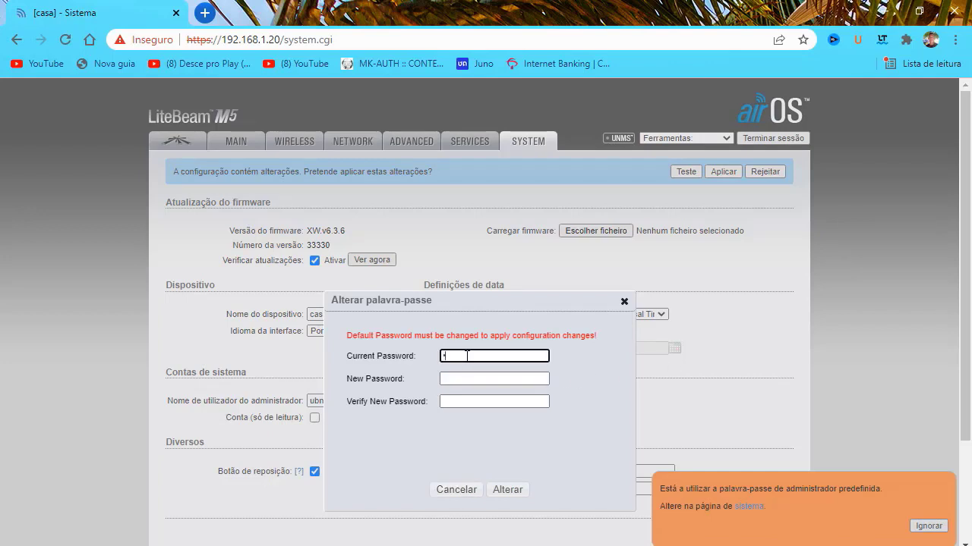
pyautogui.click(464, 377)
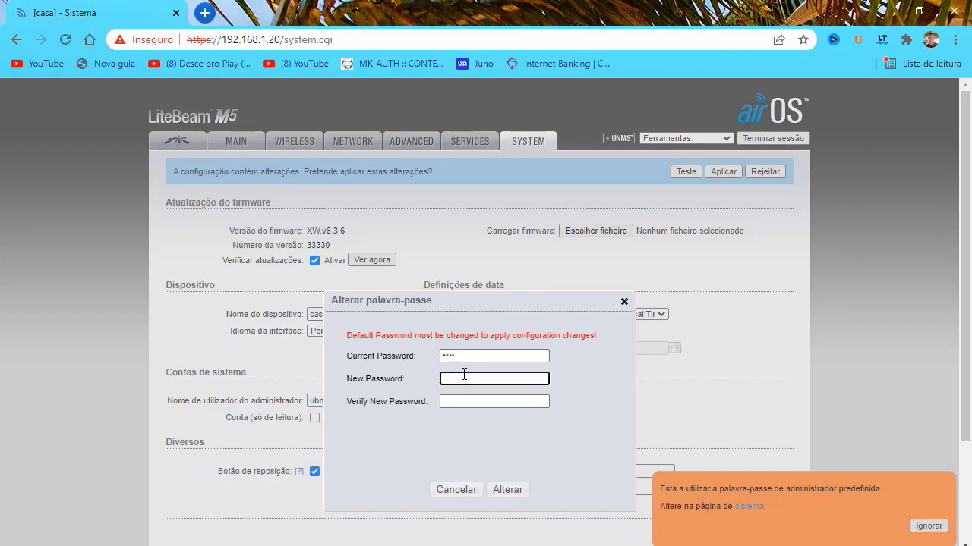
pyautogui.click(463, 400)
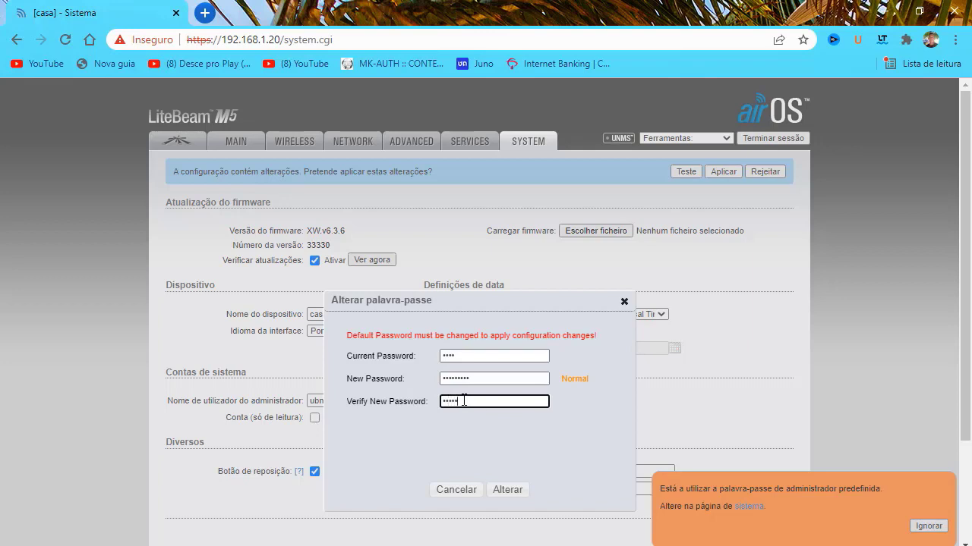
pyautogui.click(513, 490)
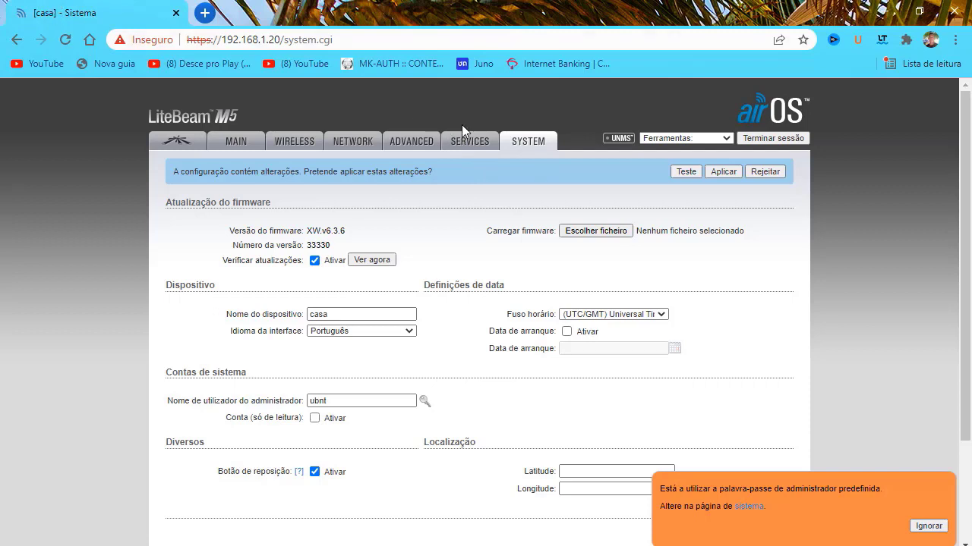
# Change the DHCP fallback IP to 192.168.1.201 on the Network page and save.
pyautogui.click(422, 143)
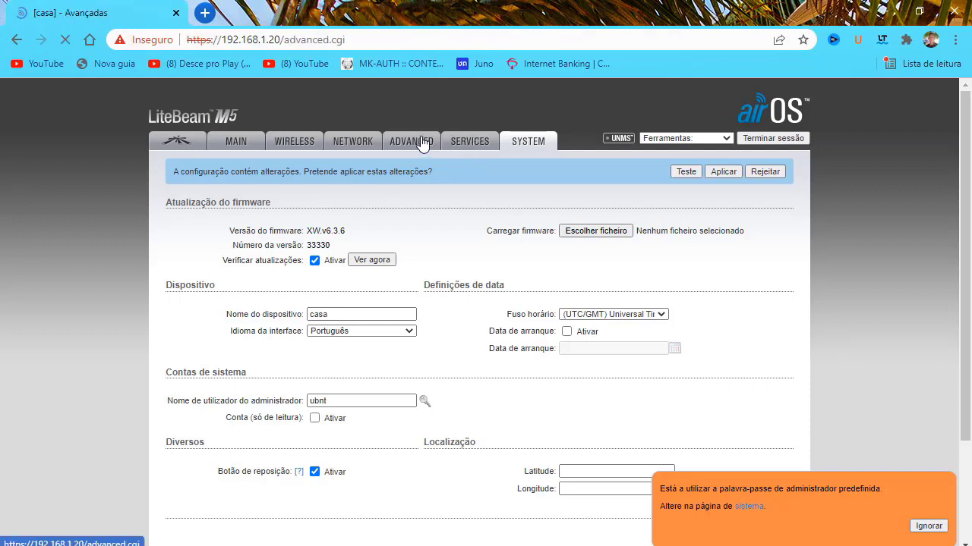
pyautogui.click(378, 144)
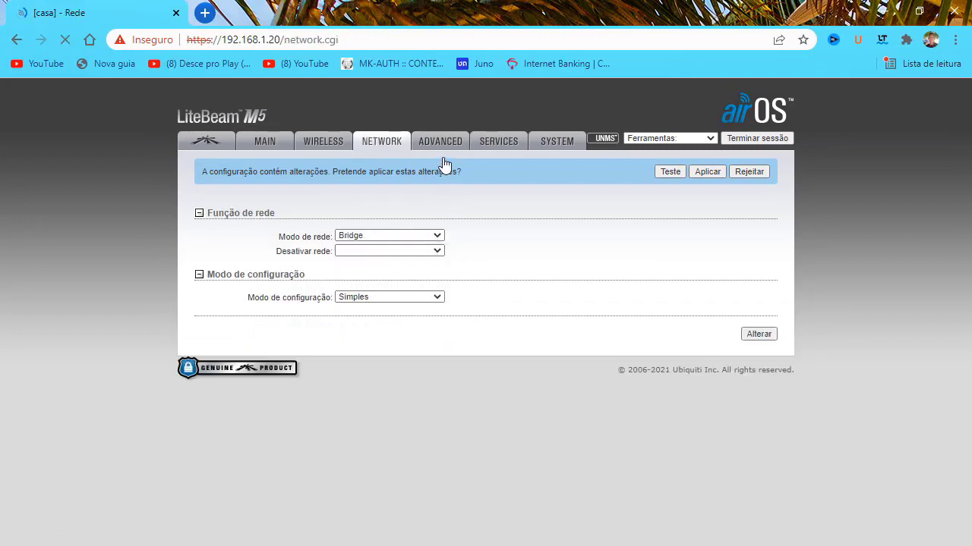
pyautogui.click(410, 358)
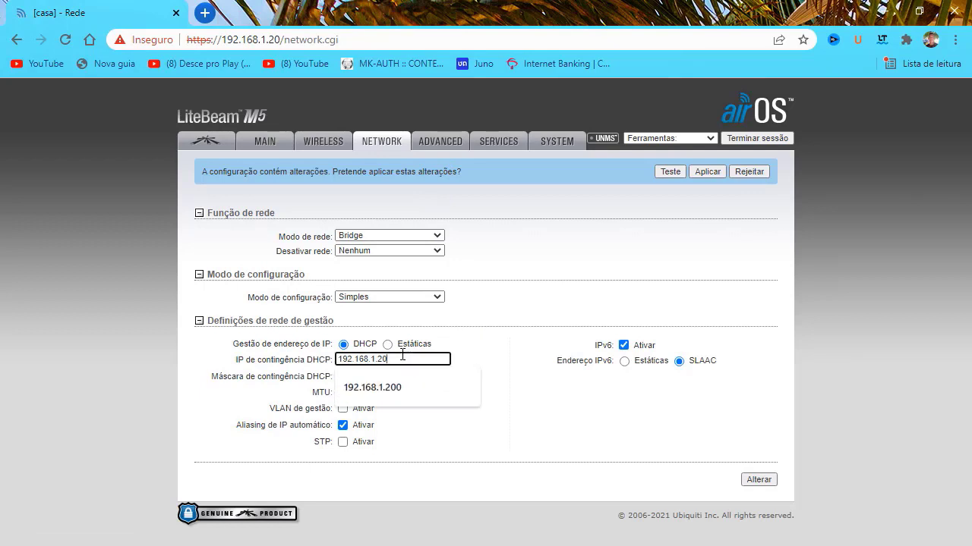
pyautogui.write('1')
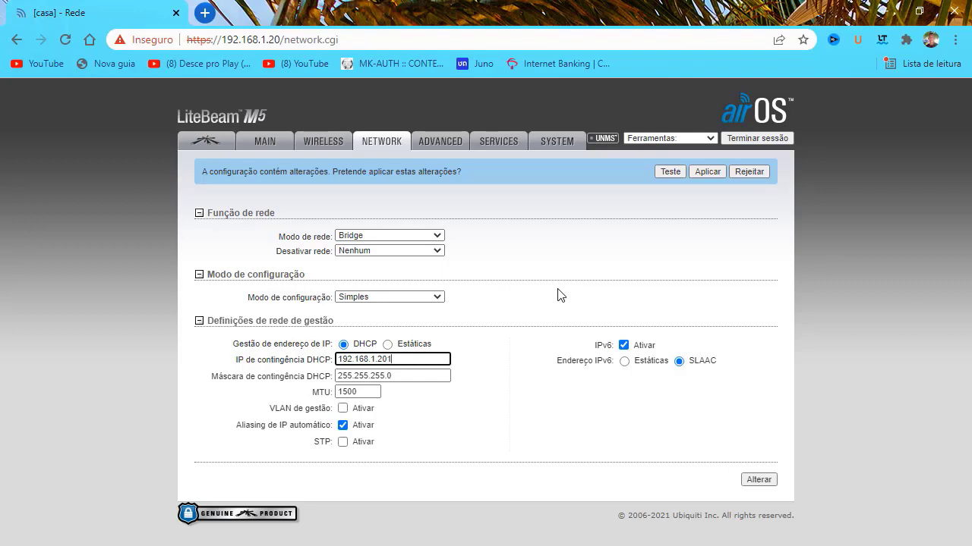
pyautogui.click(760, 482)
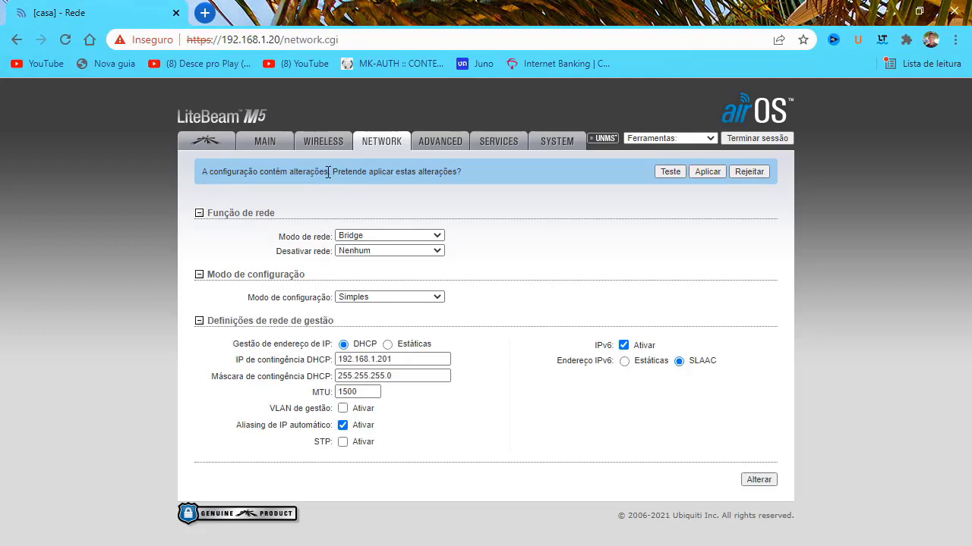
# On the Wireless page, dismiss the translation notice and run a site survey for nearby APs.
pyautogui.click(326, 142)
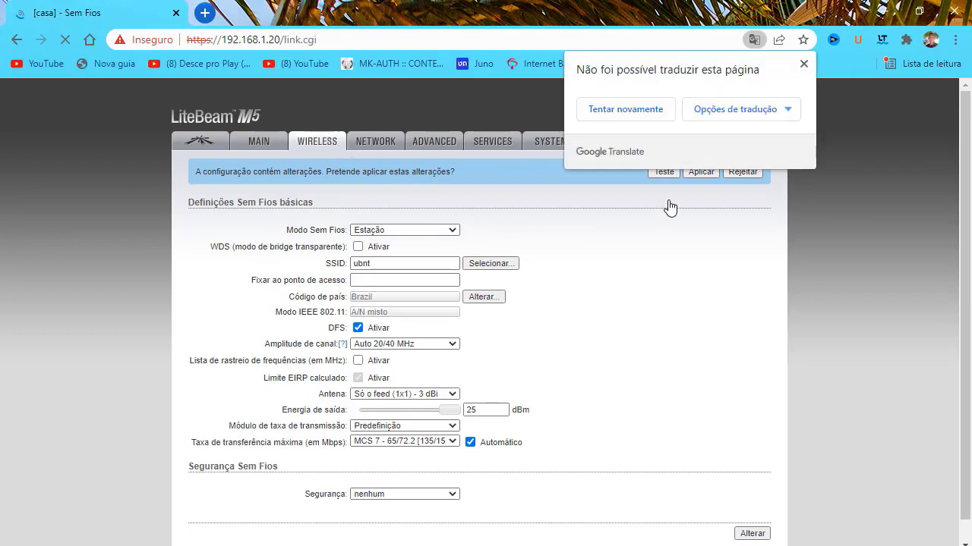
pyautogui.click(803, 64)
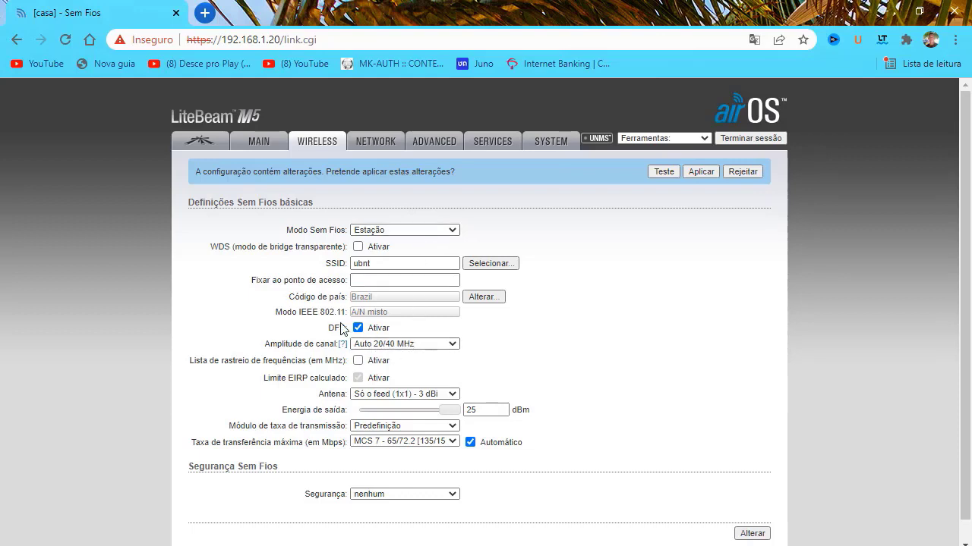
pyautogui.scroll(-1, 439, 379)
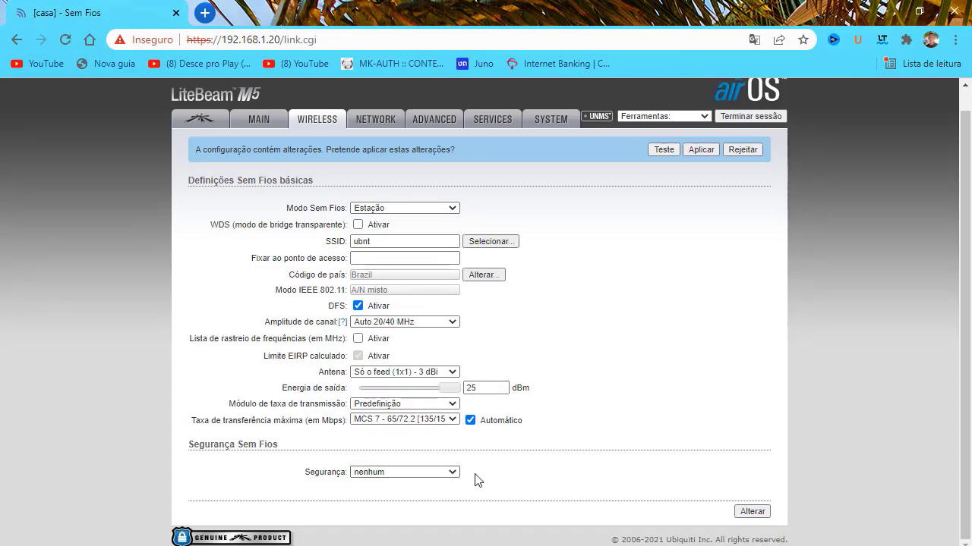
pyautogui.click(450, 472)
pyautogui.click(452, 472)
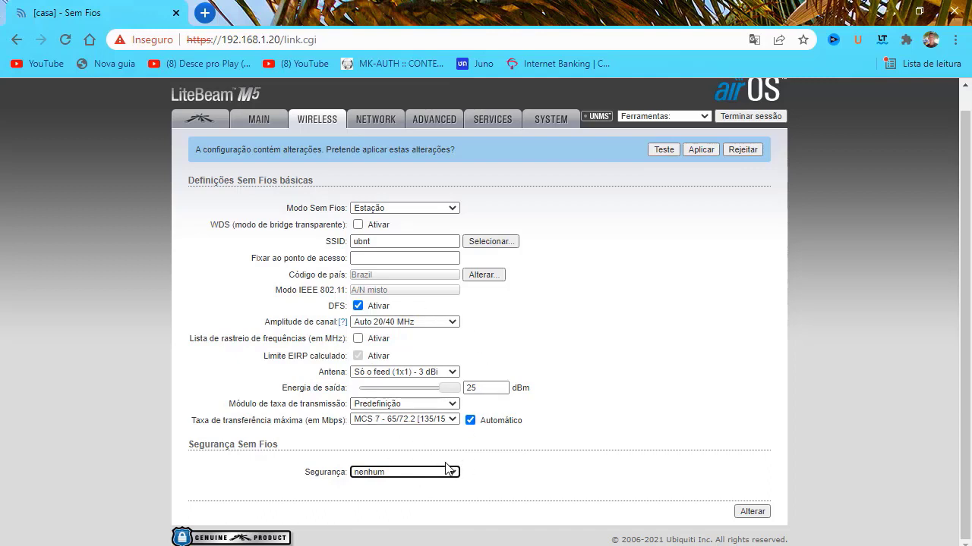
pyautogui.click(450, 471)
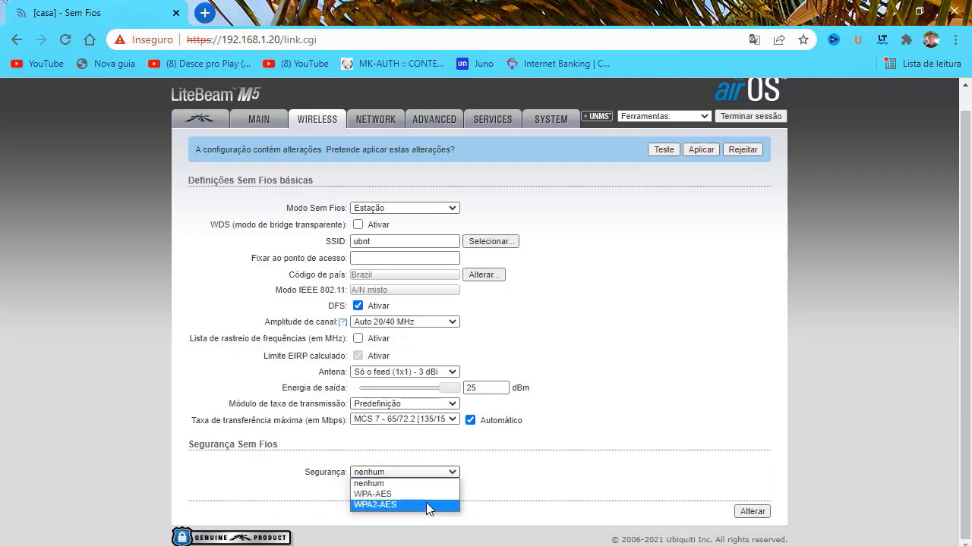
pyautogui.click(492, 242)
pyautogui.click(492, 242)
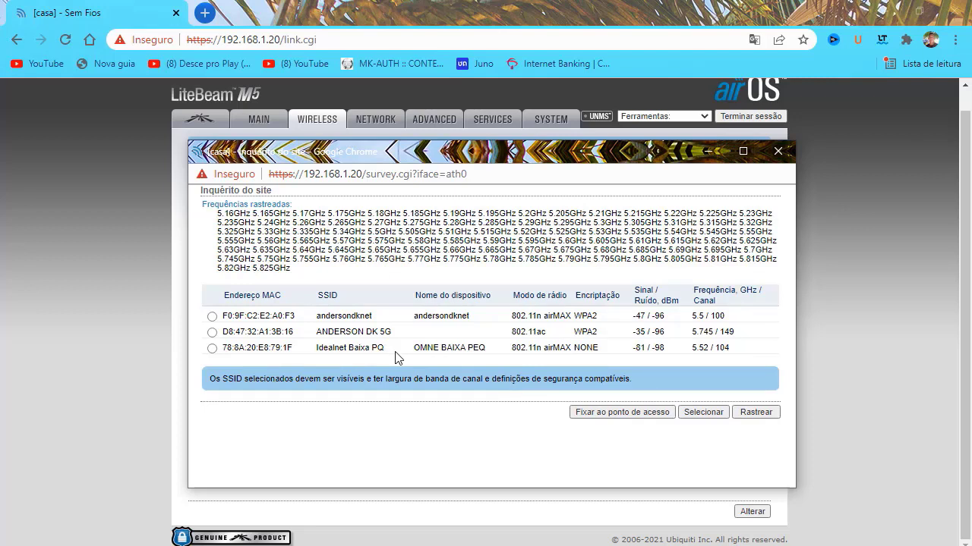
# Select the WPA2 airMAX network andersondknet from the survey as the SSID.
pyautogui.click(212, 316)
pyautogui.doubleClick(352, 316)
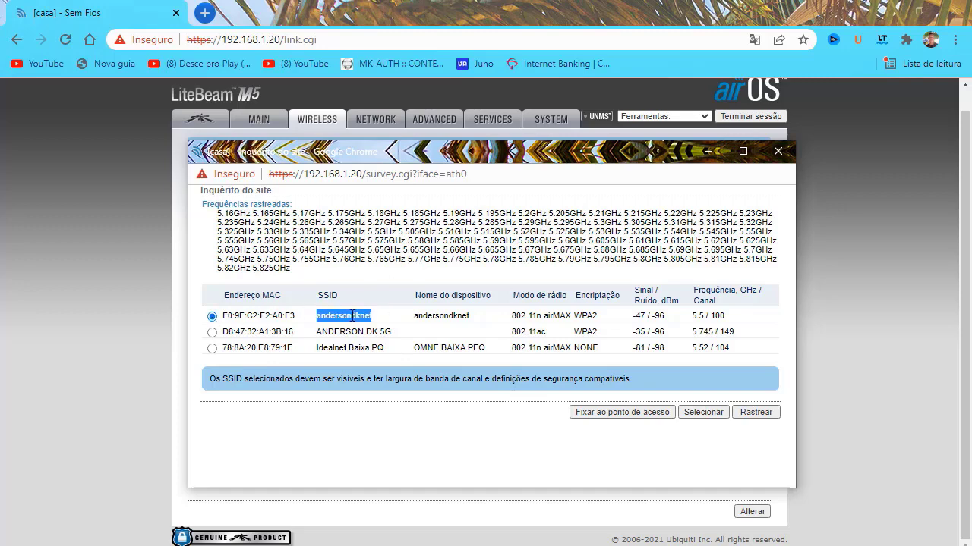
pyautogui.click(718, 411)
# Enter the WPA2-AES pre-shared key and apply the pending changes.
pyautogui.scroll(-1, 466, 343)
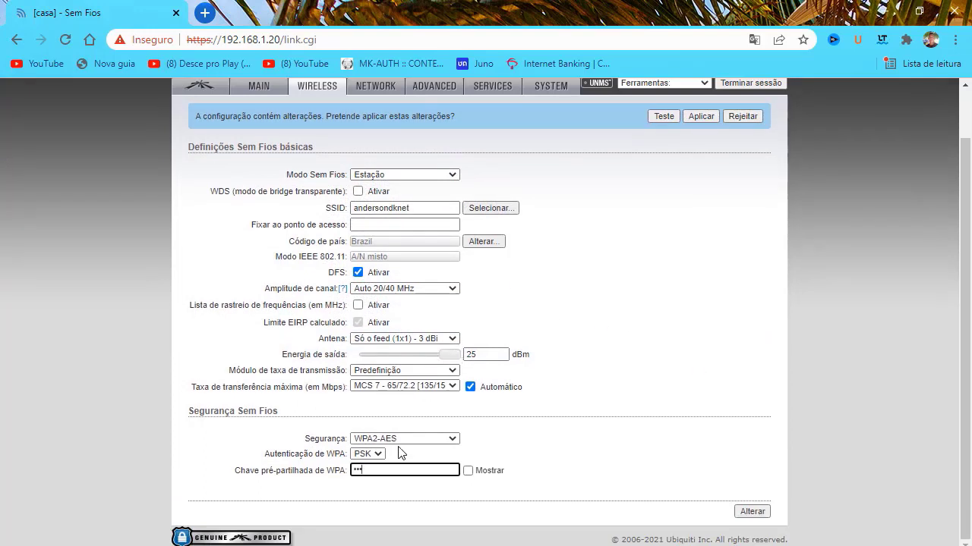
pyautogui.write('1')
pyautogui.click(654, 531)
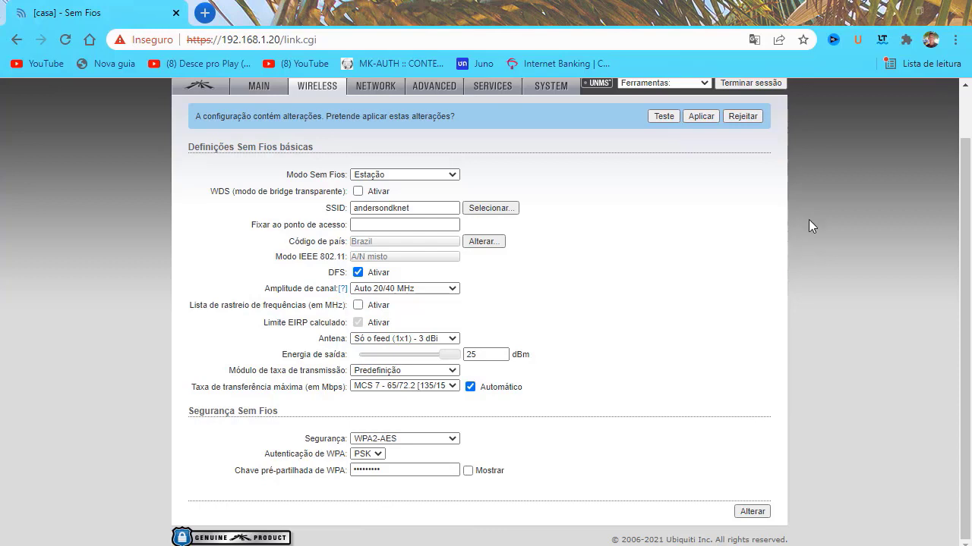
pyautogui.click(701, 116)
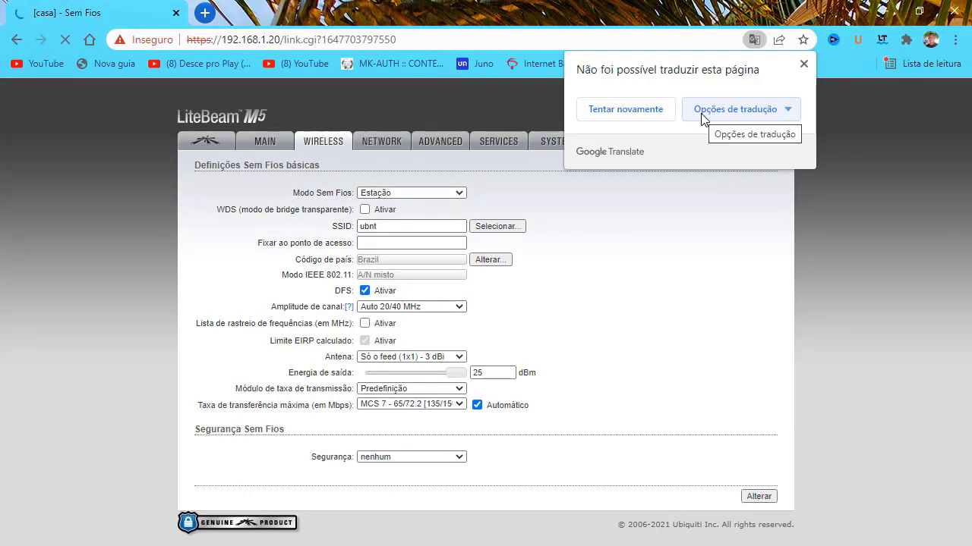
# Save the wireless settings so the station reloads at 192.168.1.201.
pyautogui.click(811, 64)
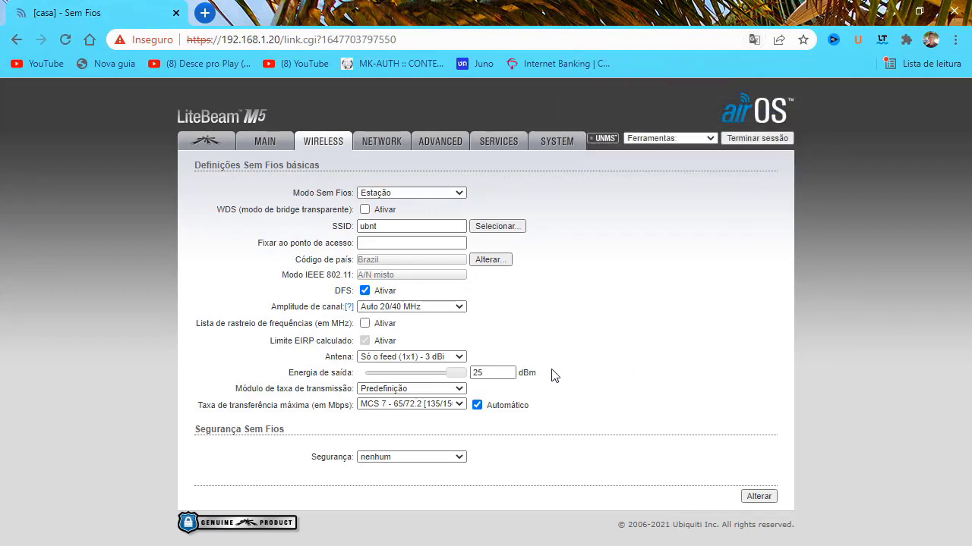
pyautogui.click(764, 496)
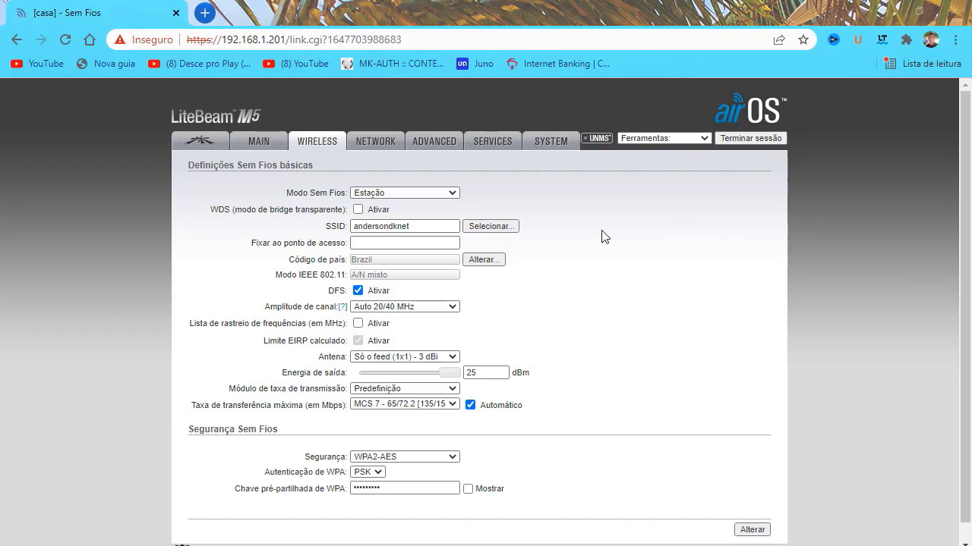
pyautogui.click(382, 243)
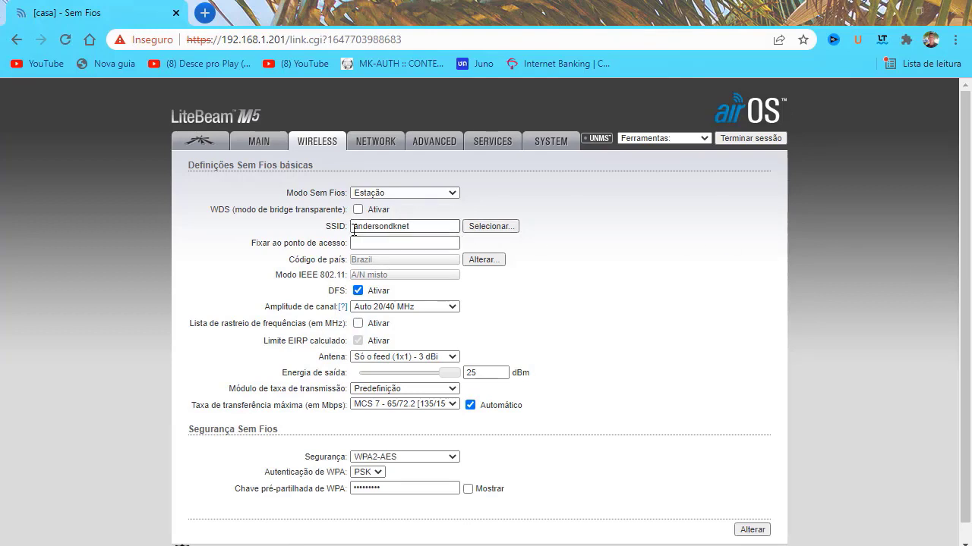